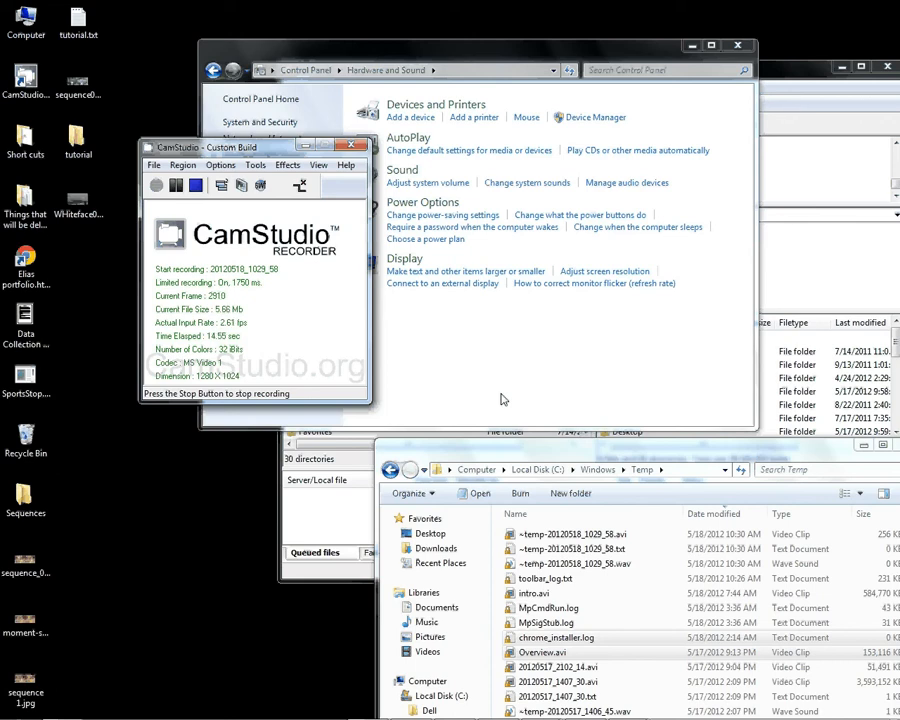
- Examine the example photo sequences sequence 1.jpg and sequence02.jpg in Windows Photo Viewer, minimizing each one after viewing
mouse_move(570, 715)
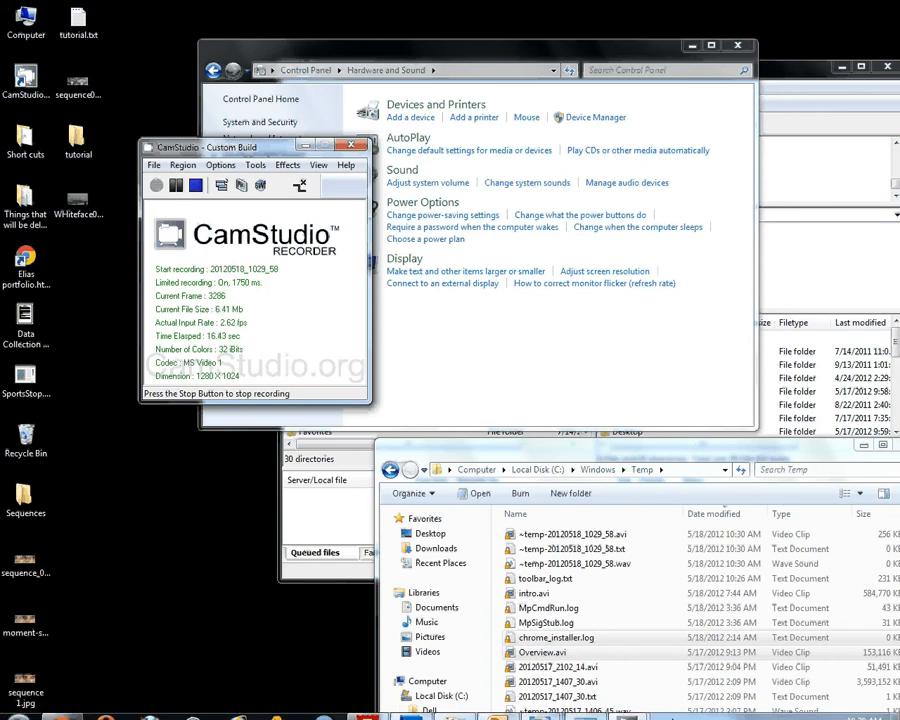
mouse_move(540, 706)
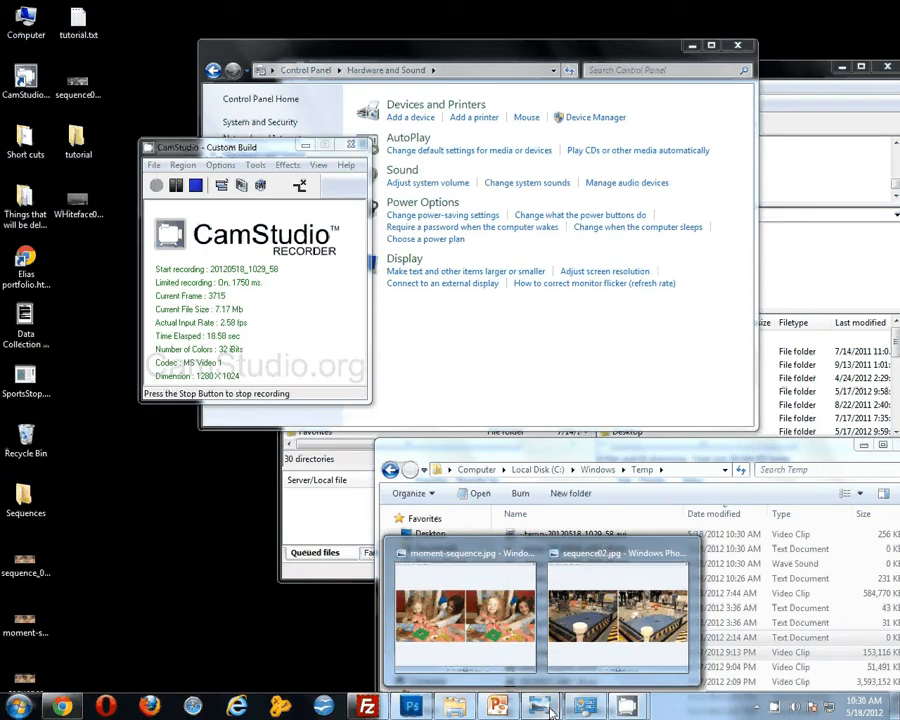
click(475, 600)
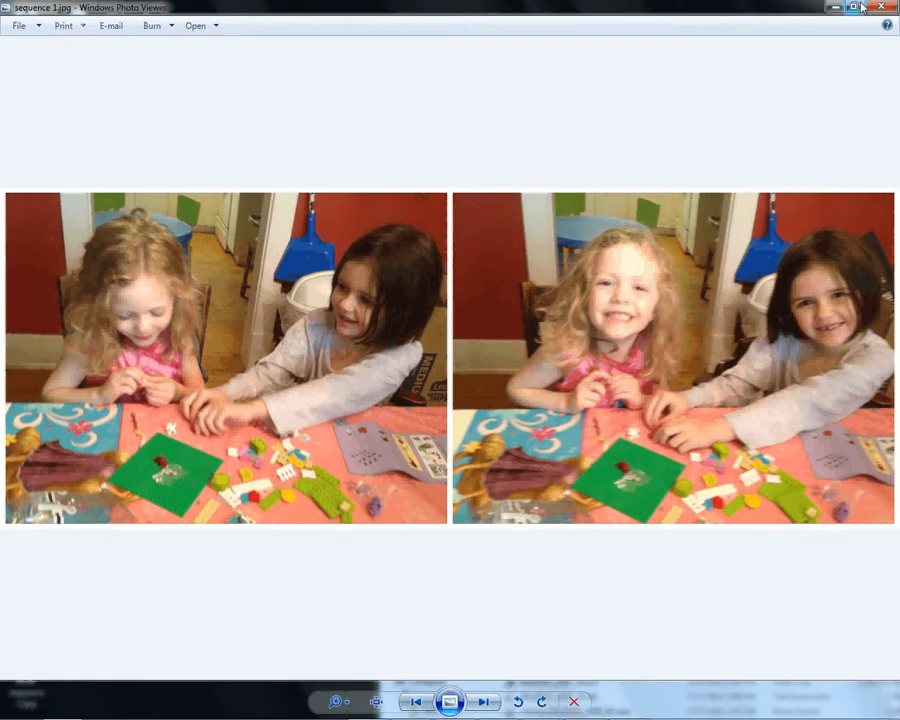
click(834, 7)
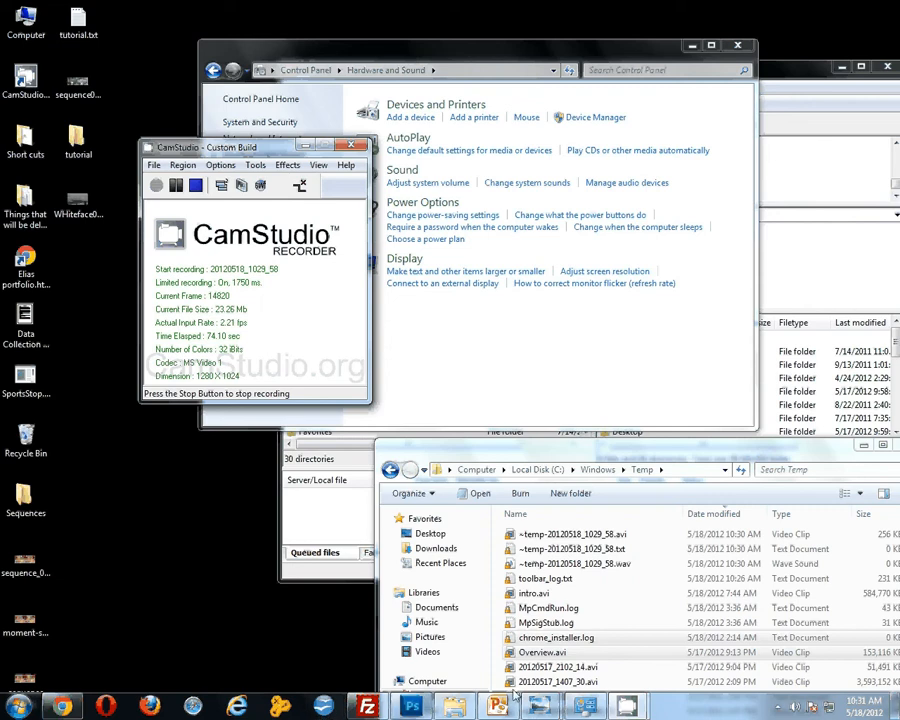
mouse_move(545, 710)
click(587, 650)
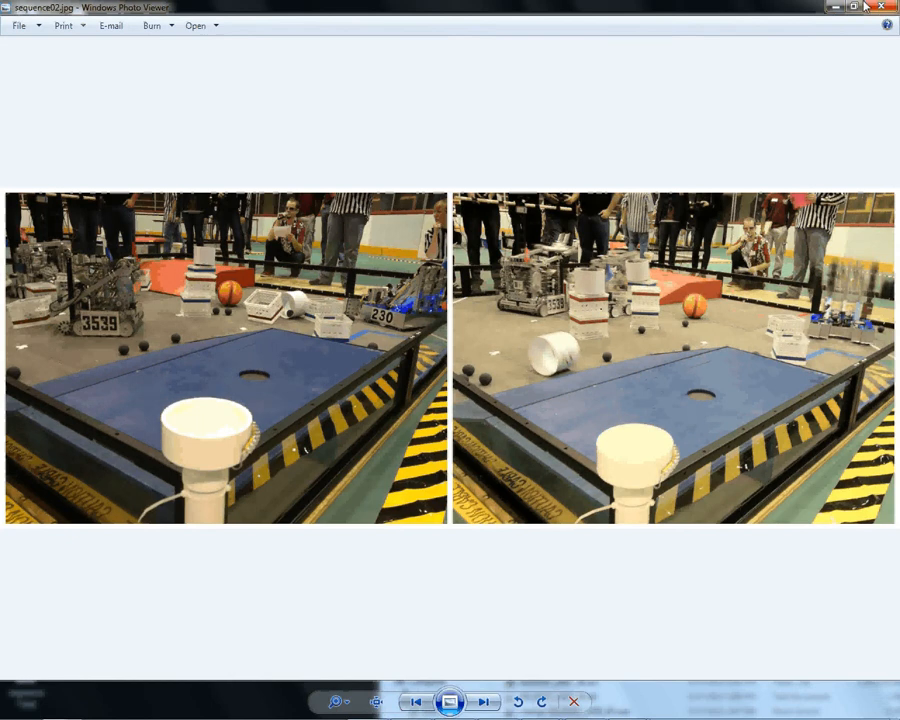
click(831, 11)
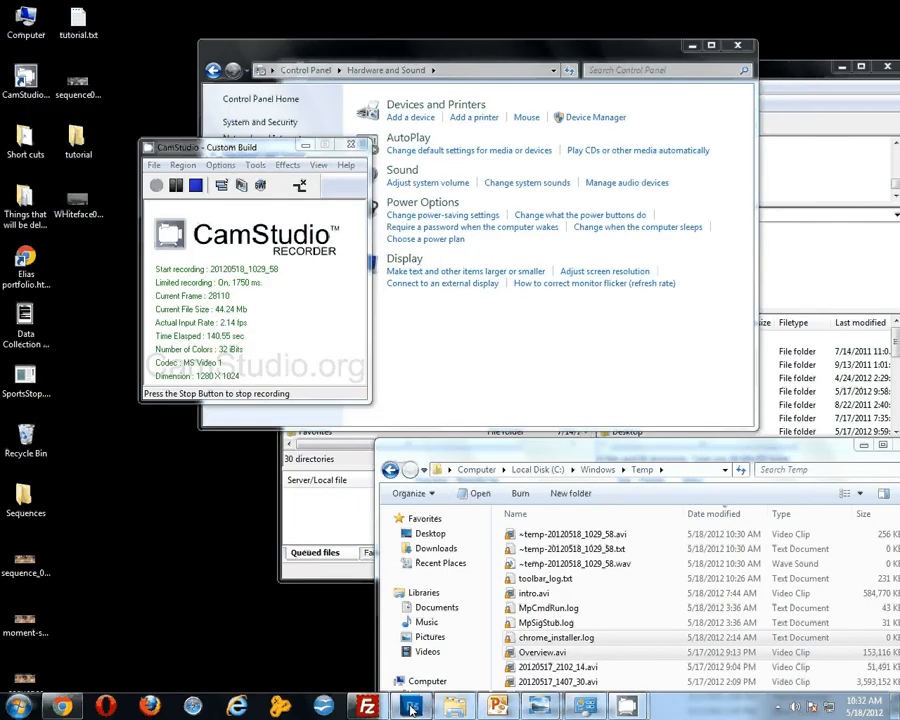
- Switch to Photoshop, open IMG_1693.JPG and IMG_1694.JPG together from the desktop's Sequences folder, and collapse the Swatches panel
click(411, 706)
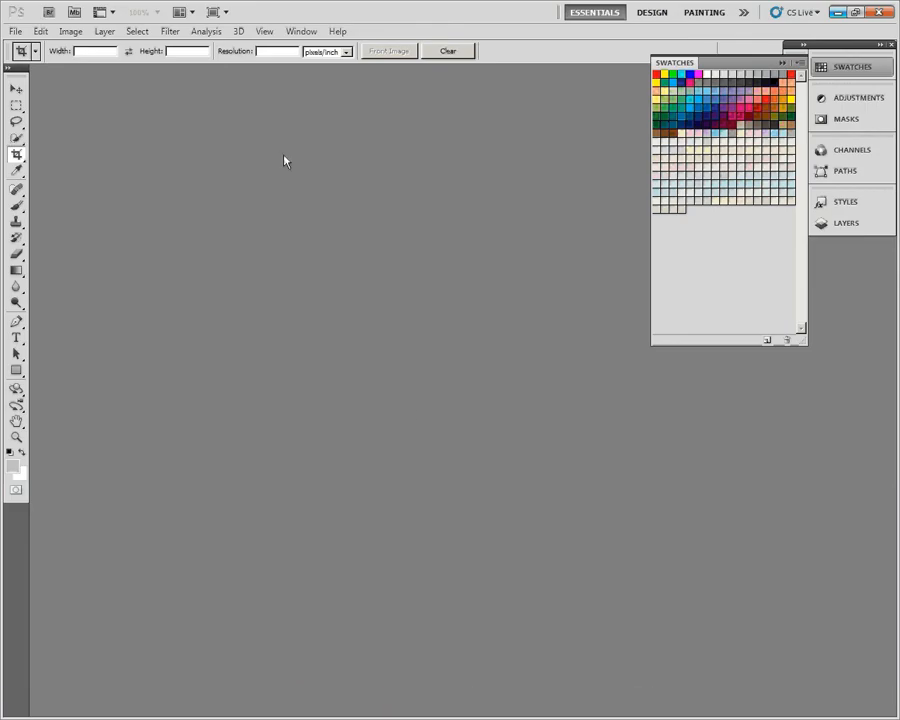
click(16, 31)
click(26, 60)
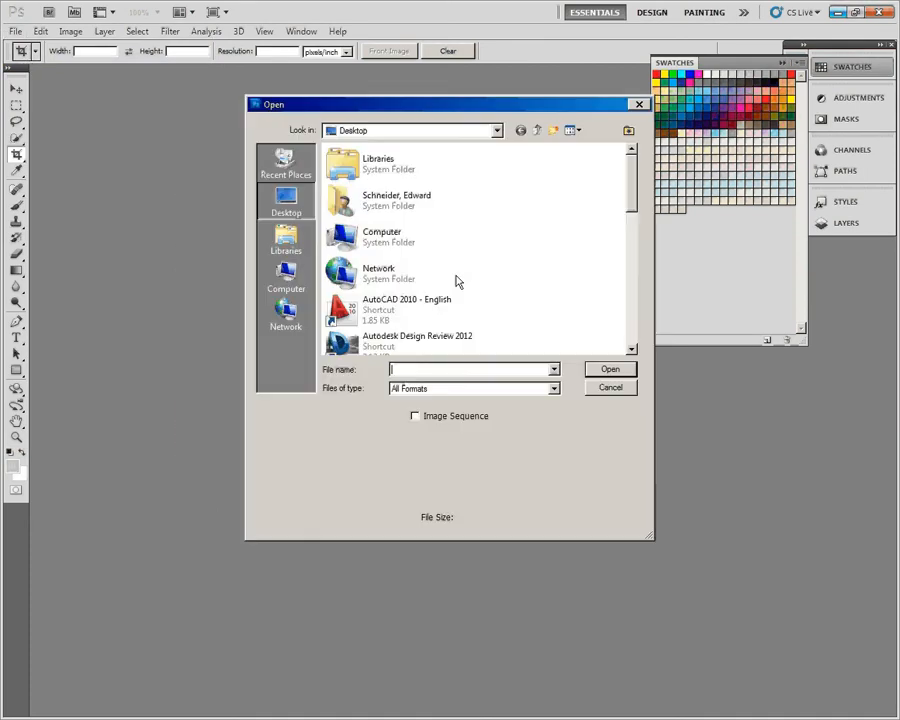
scroll(450, 220, down, 5)
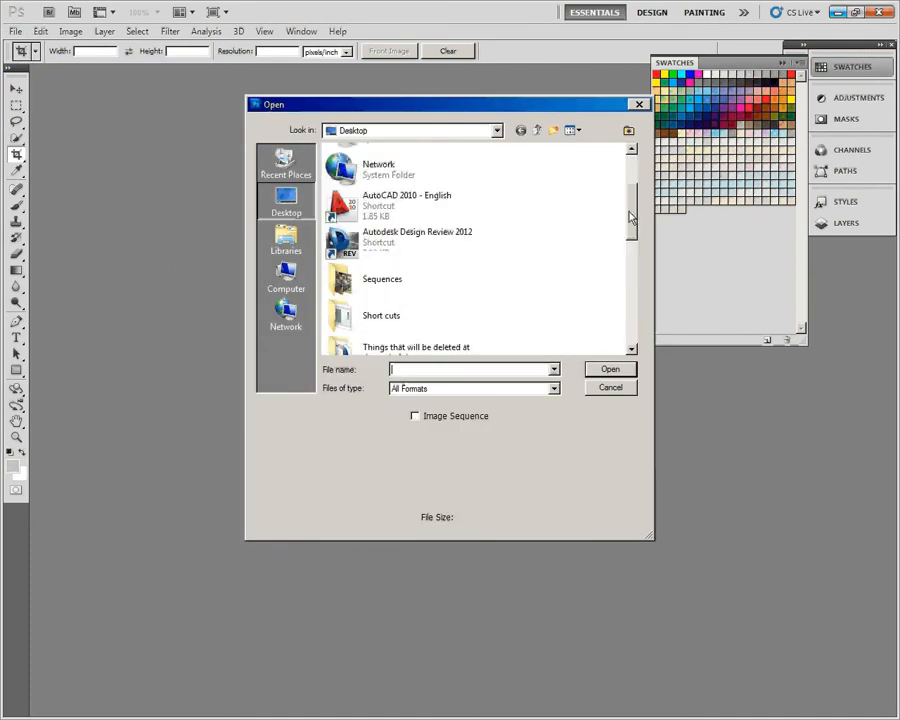
double_click(343, 200)
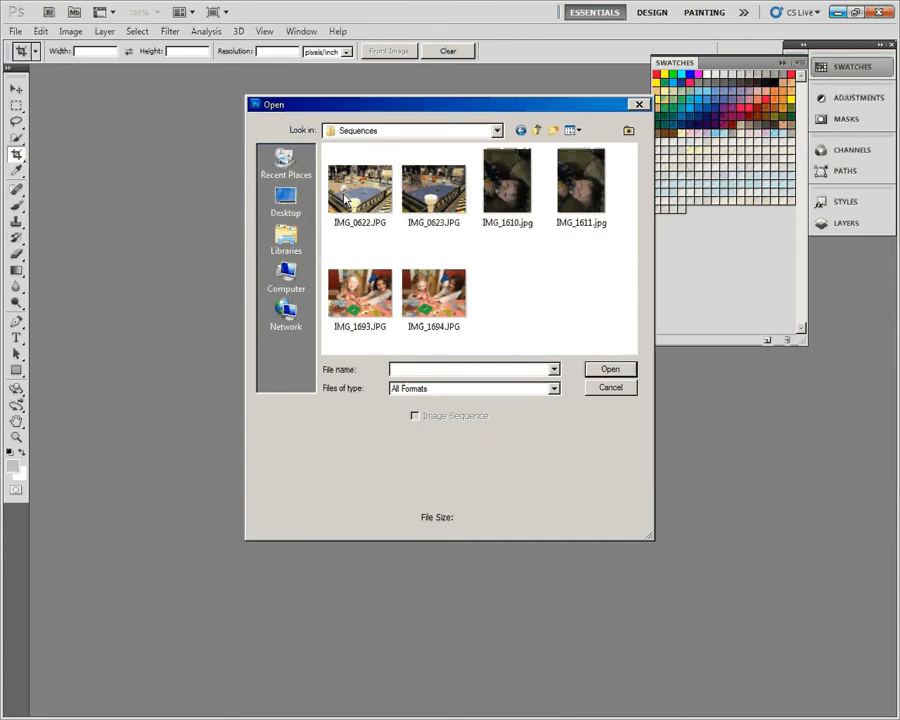
click(507, 205)
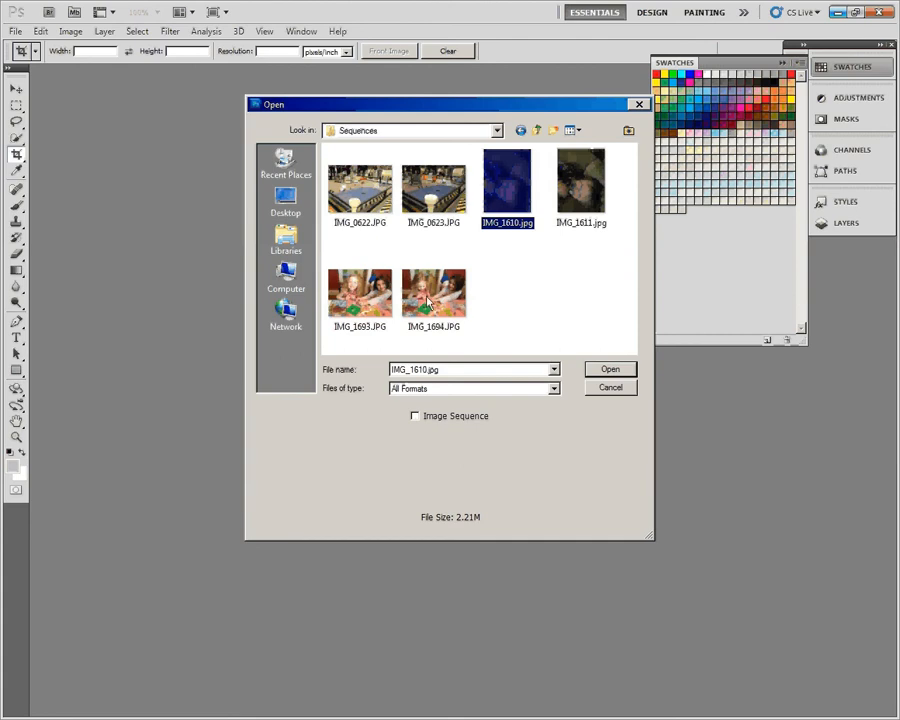
click(364, 304)
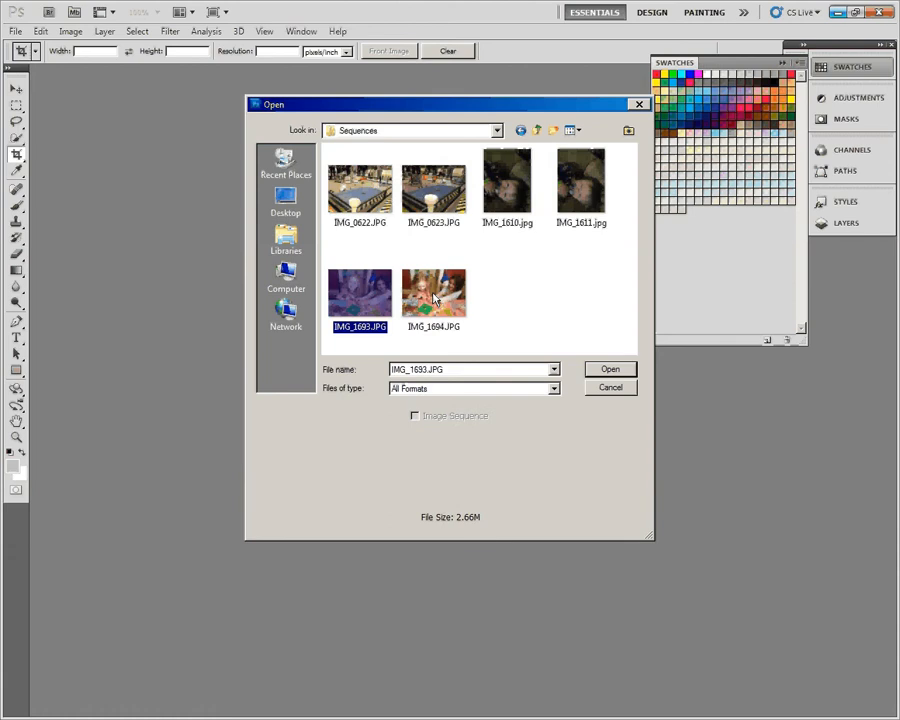
ctrl+click(433, 297)
click(608, 369)
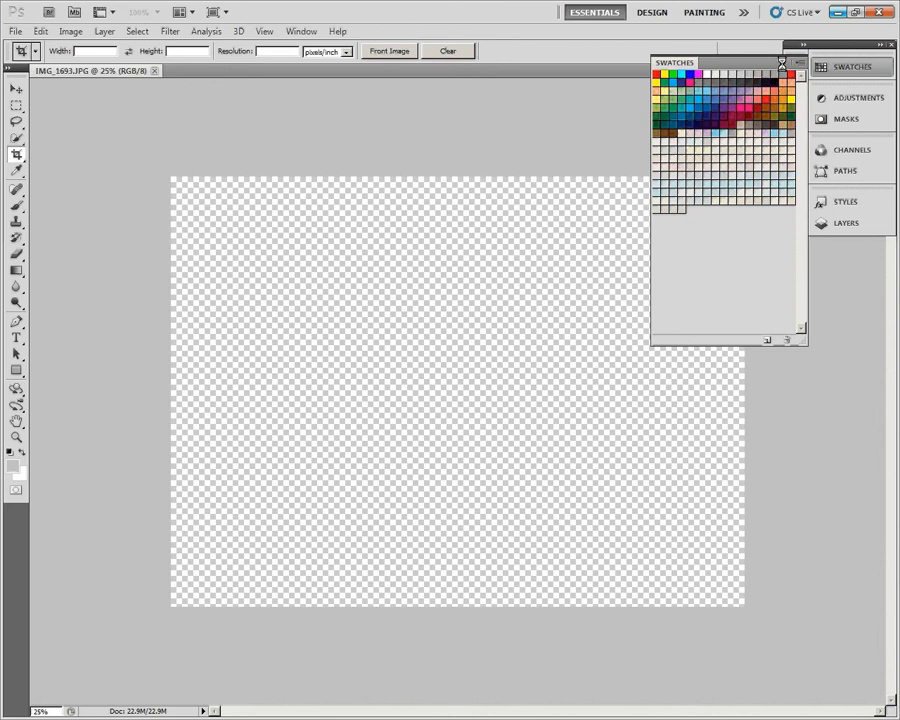
click(782, 63)
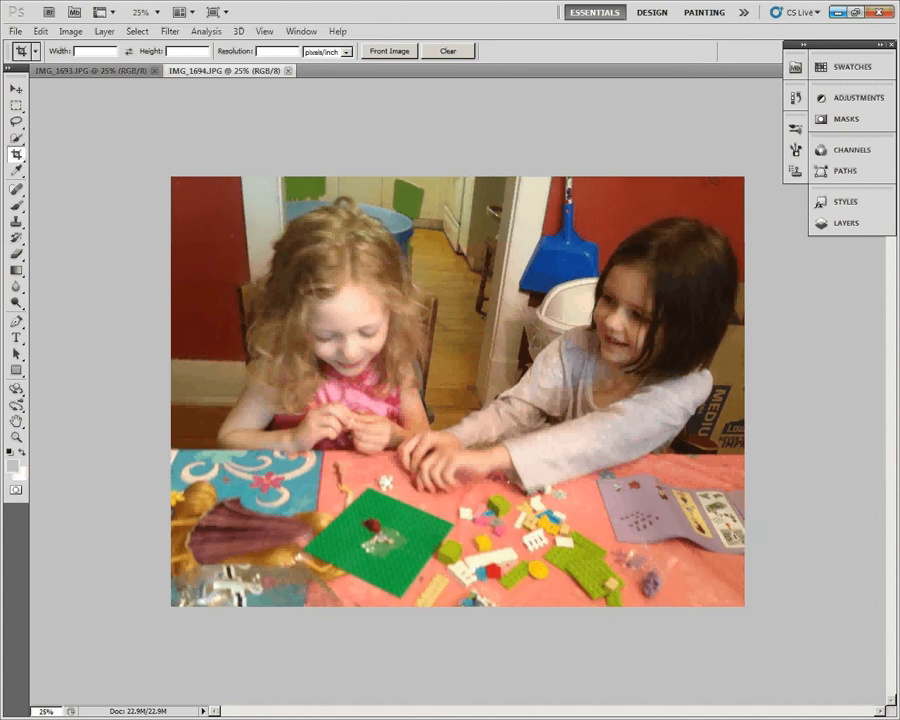
- View IMG_1693.JPG at actual pixels, and return it to fit on screen
click(95, 72)
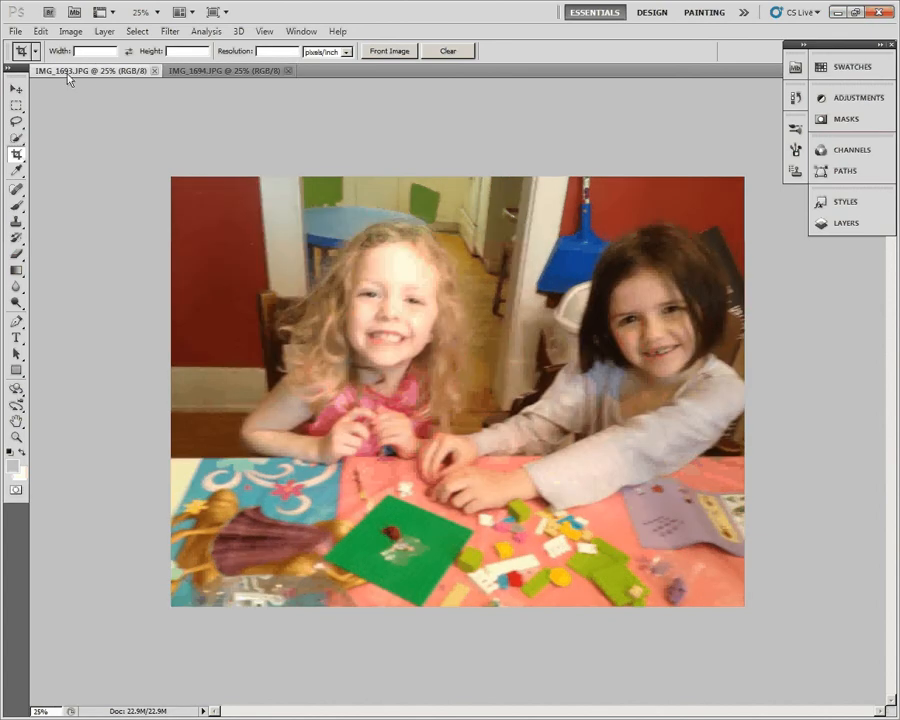
click(262, 32)
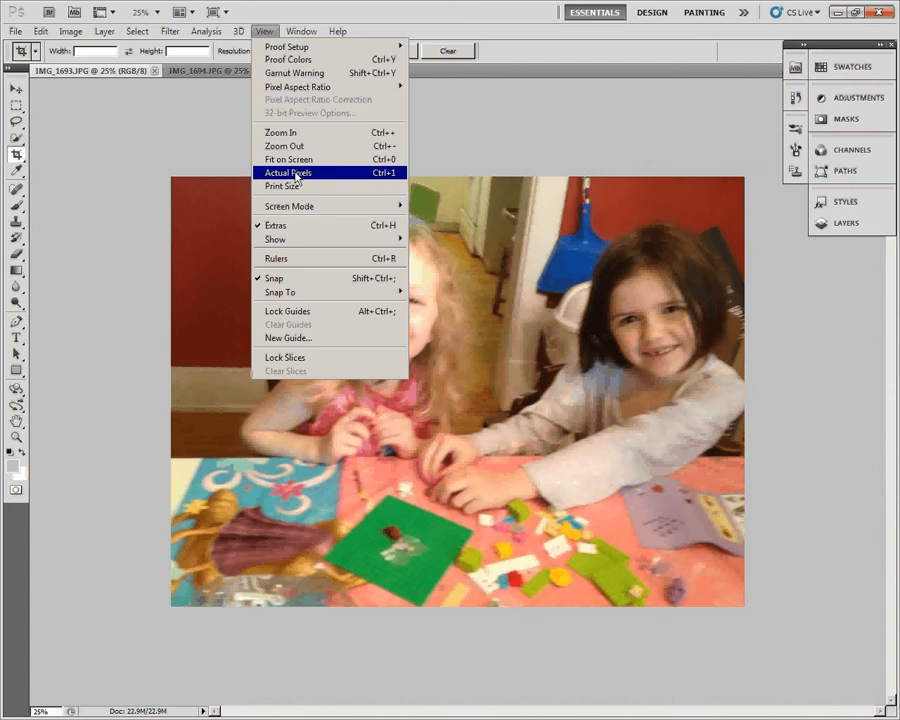
click(288, 172)
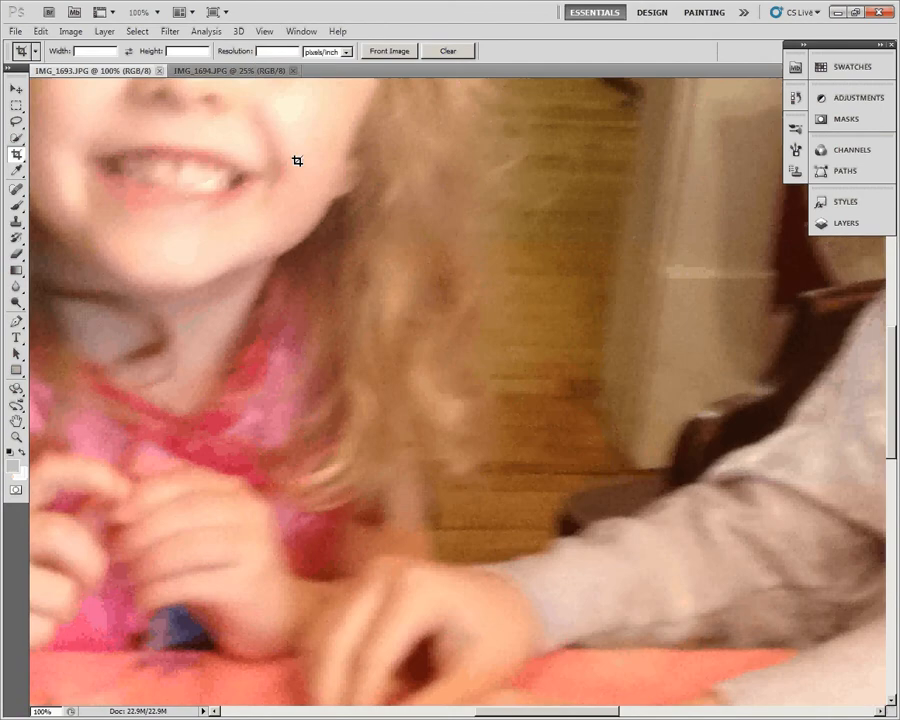
click(264, 31)
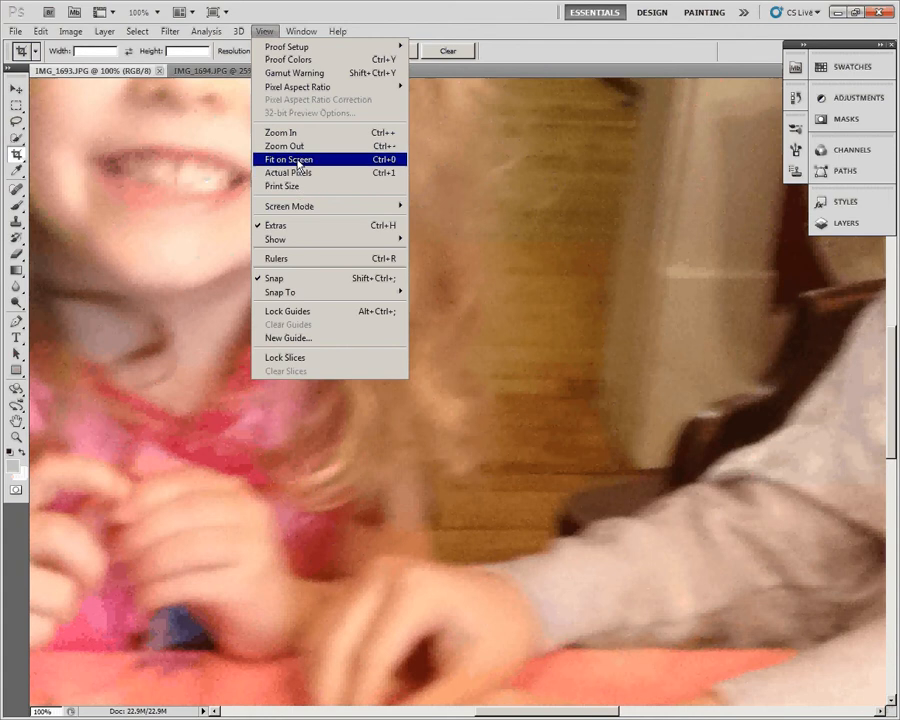
click(296, 160)
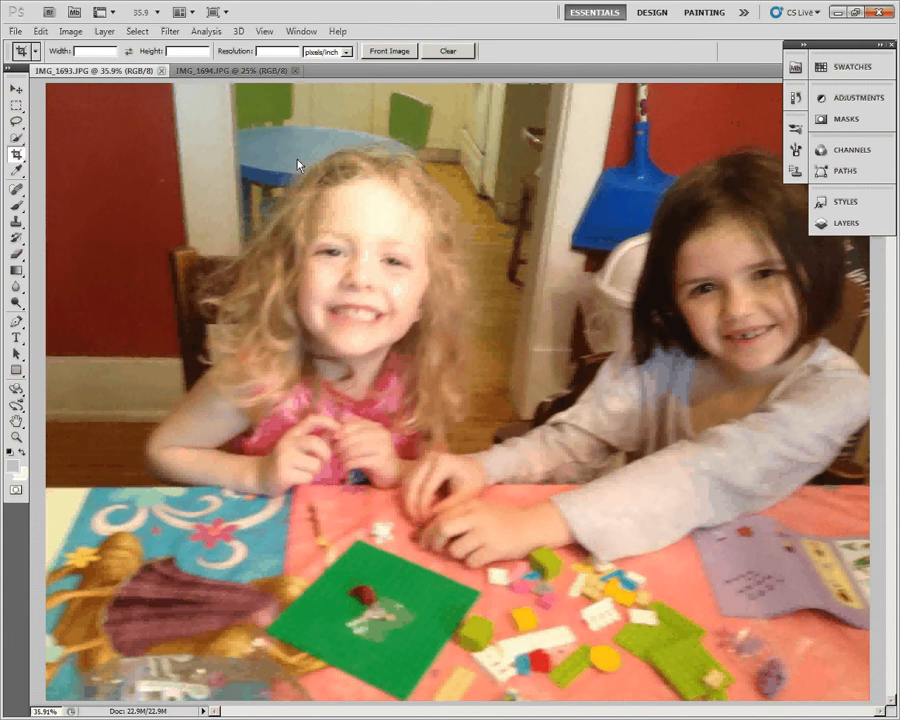
- Switch to the PowerPoint presentation to examine the slide diagramming the 1920 by 1080 pixel dimensions
key(alt+Tab)
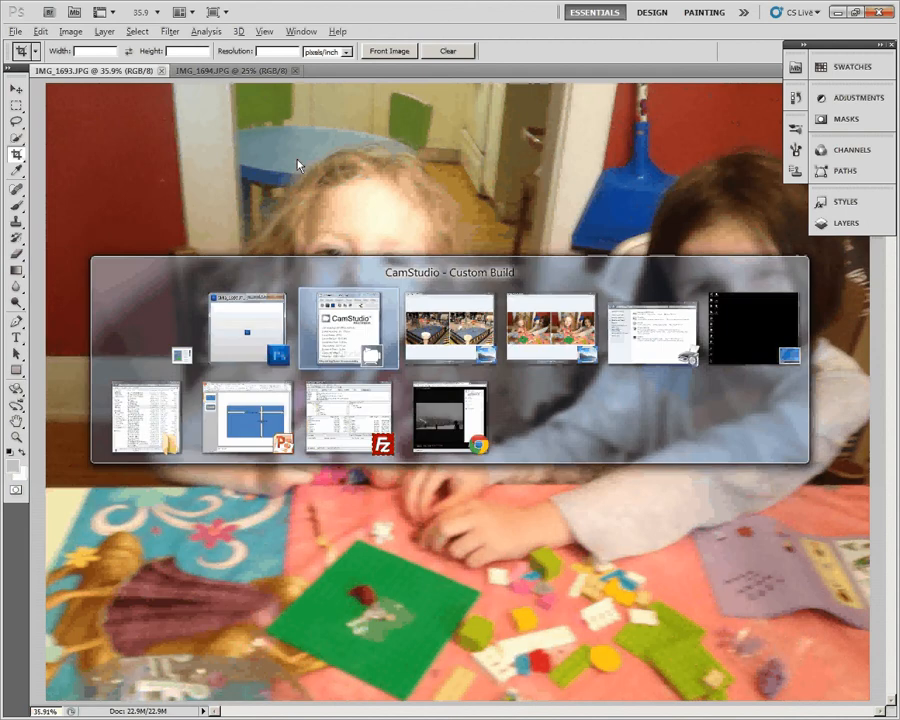
key(alt+Tab)
key(alt+Tab)
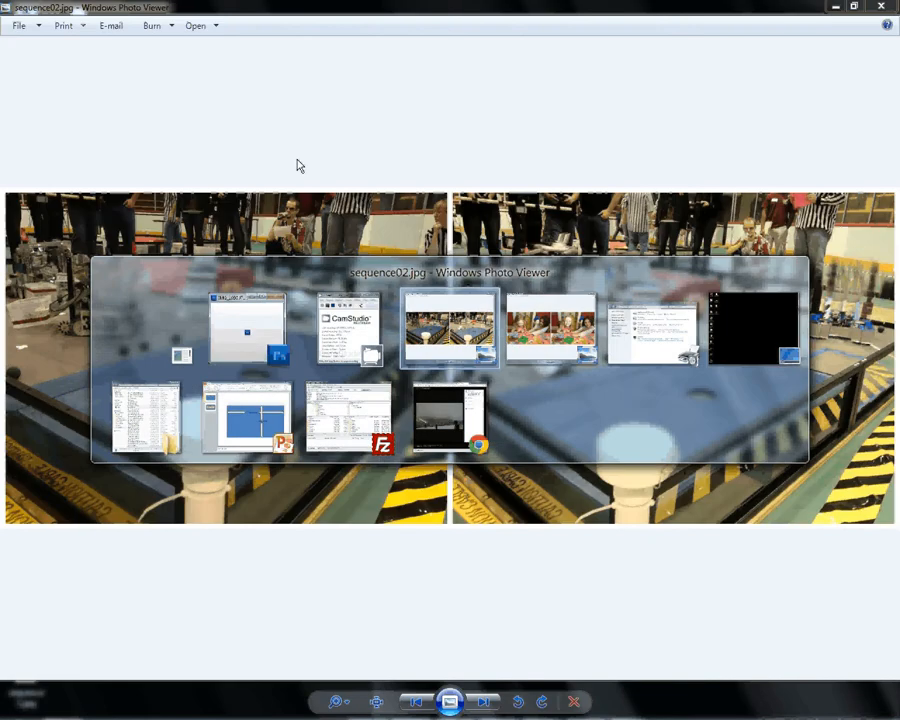
key(alt+Tab)
key(alt+Tab)
key(alt+Tab)
key(alt+Tab)
key(alt+Tab)
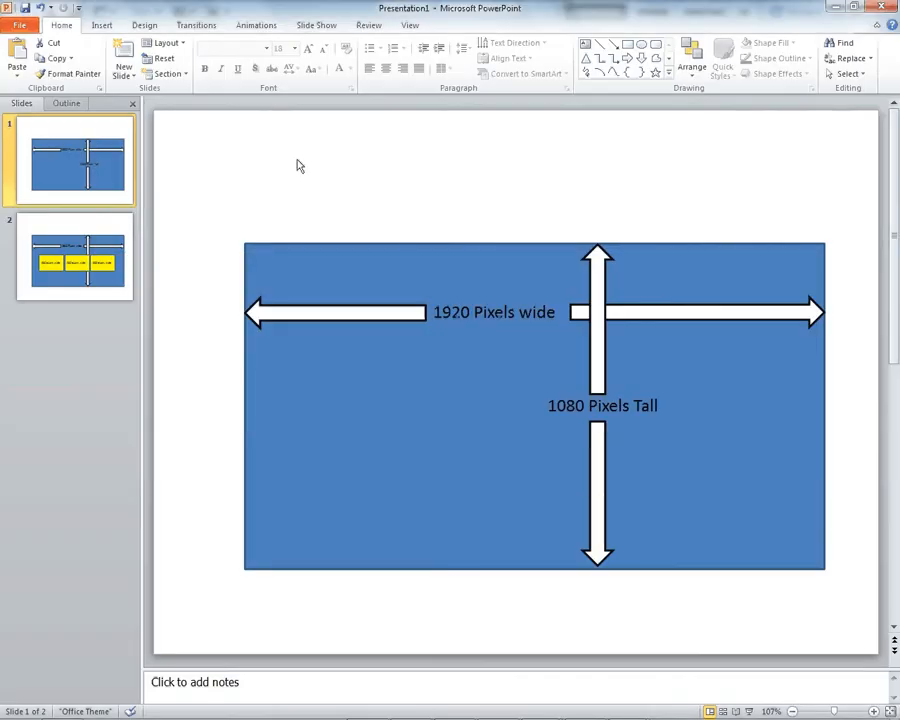
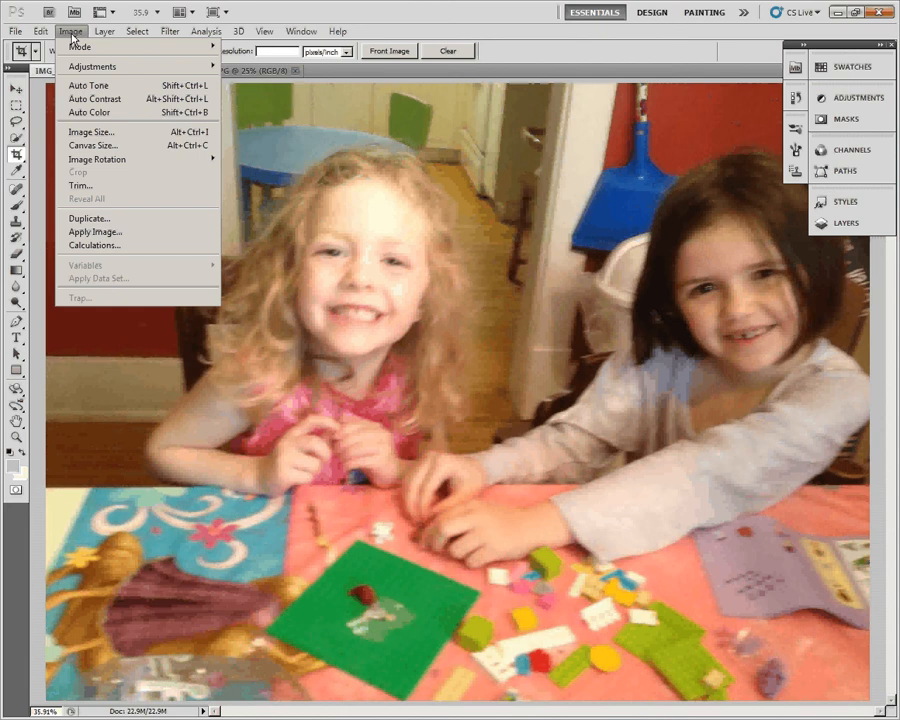
- Resize IMG_1693.JPG to 800 pixels wide with constrained proportions, and check it fitted to the screen and at actual pixels
click(89, 132)
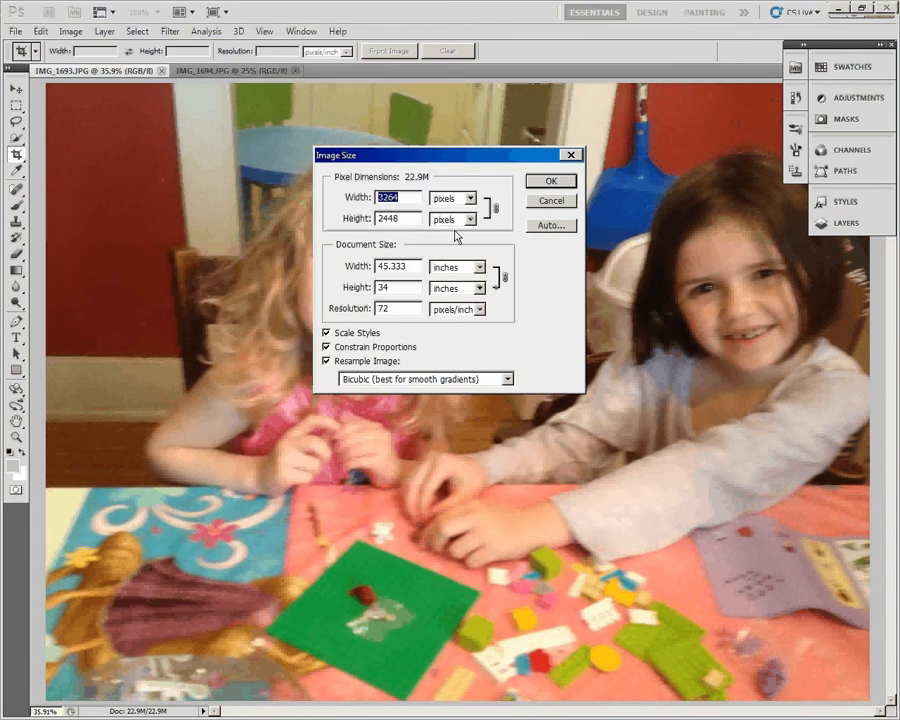
text(800)
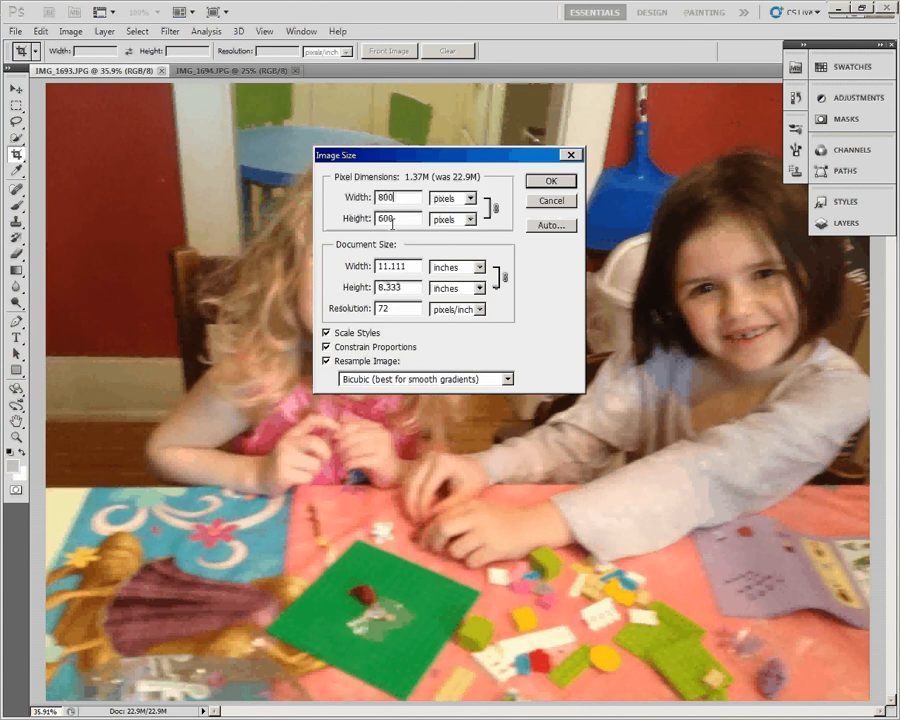
click(550, 181)
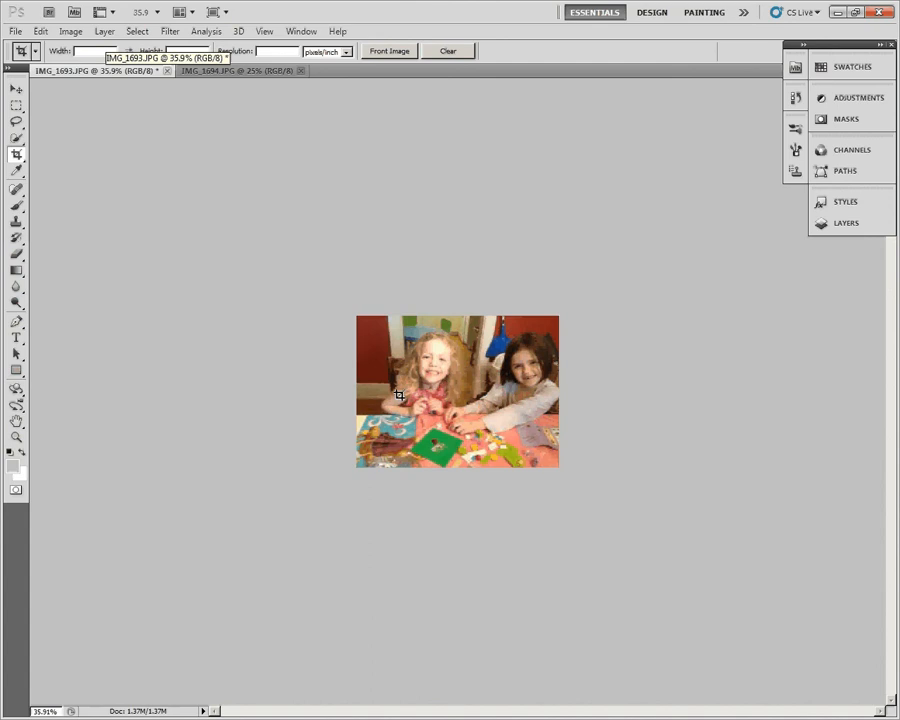
click(264, 31)
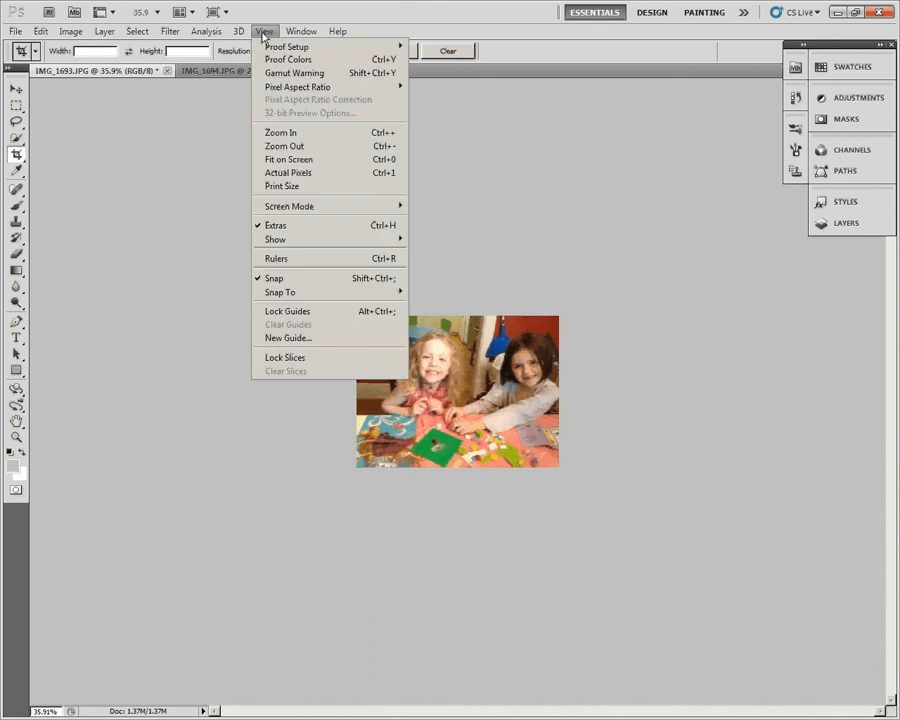
click(290, 160)
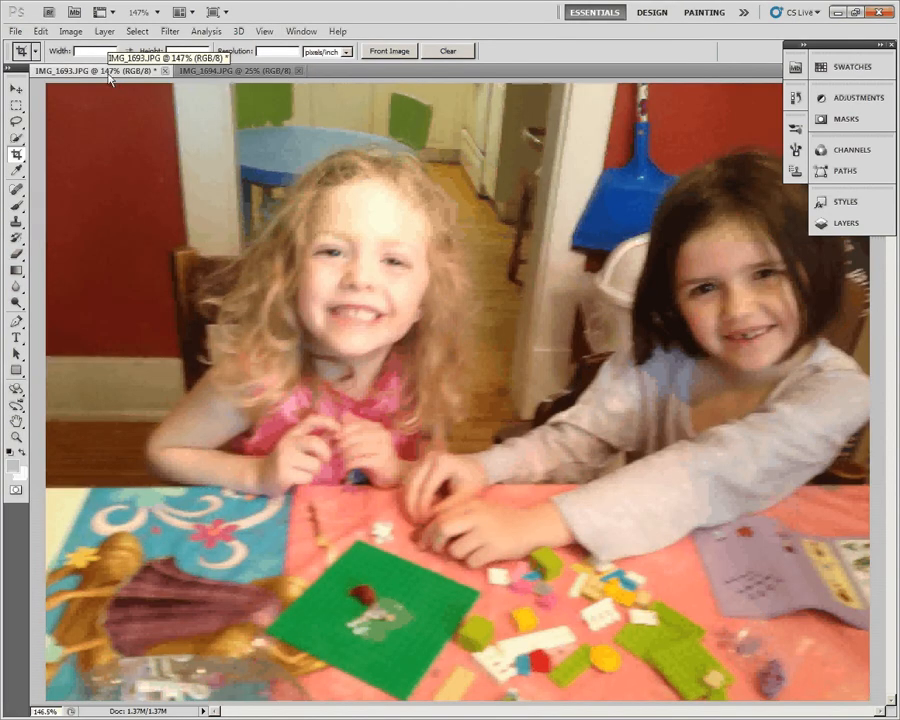
click(262, 32)
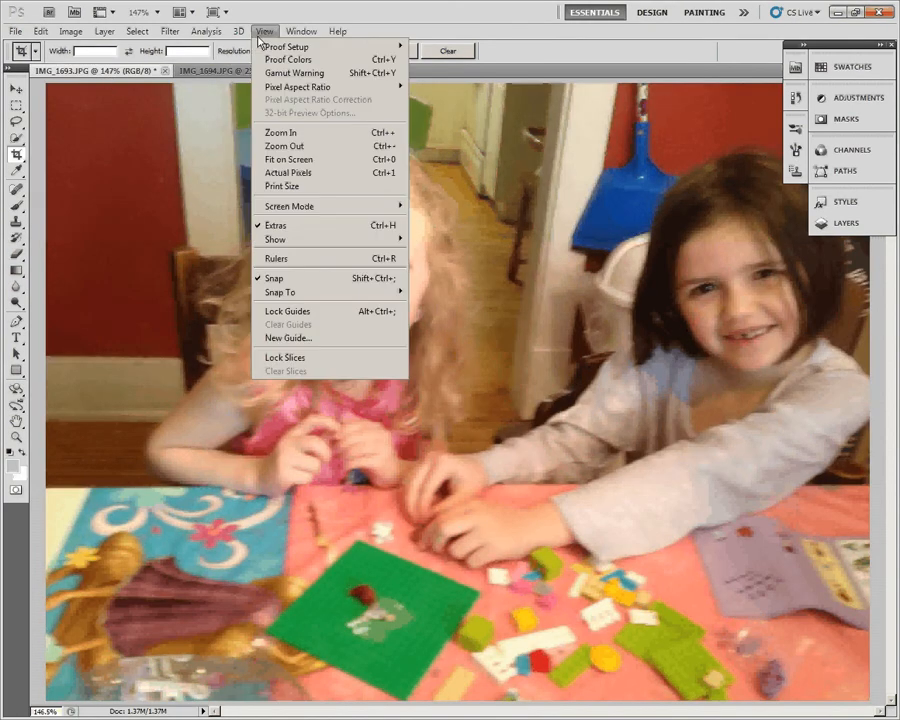
click(294, 175)
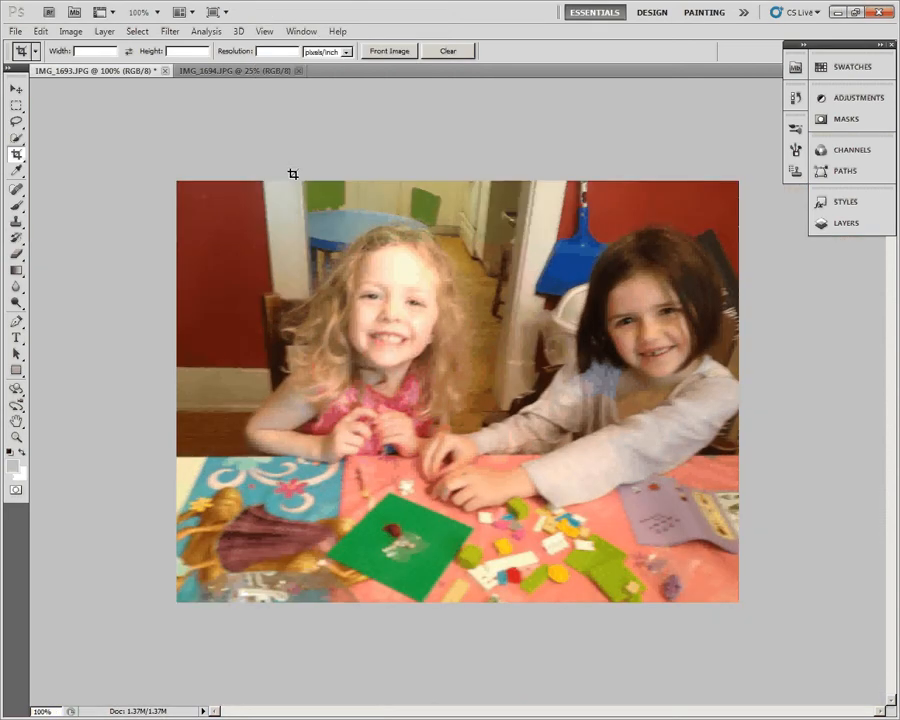
- Resize IMG_1694.JPG to 800 pixels wide with constrained proportions, and view it at actual pixels
click(248, 72)
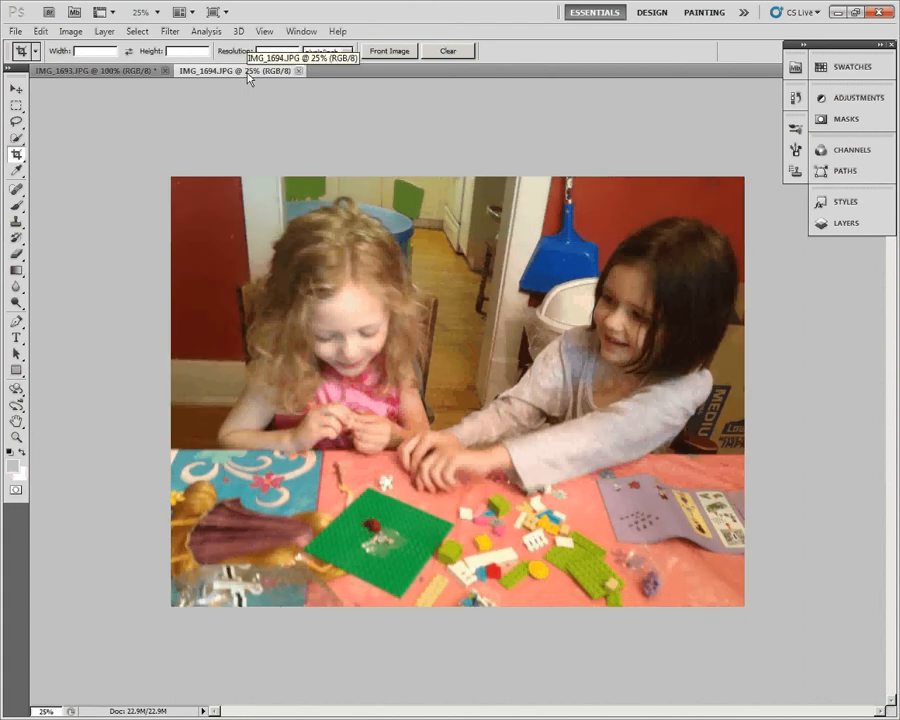
click(70, 32)
click(101, 133)
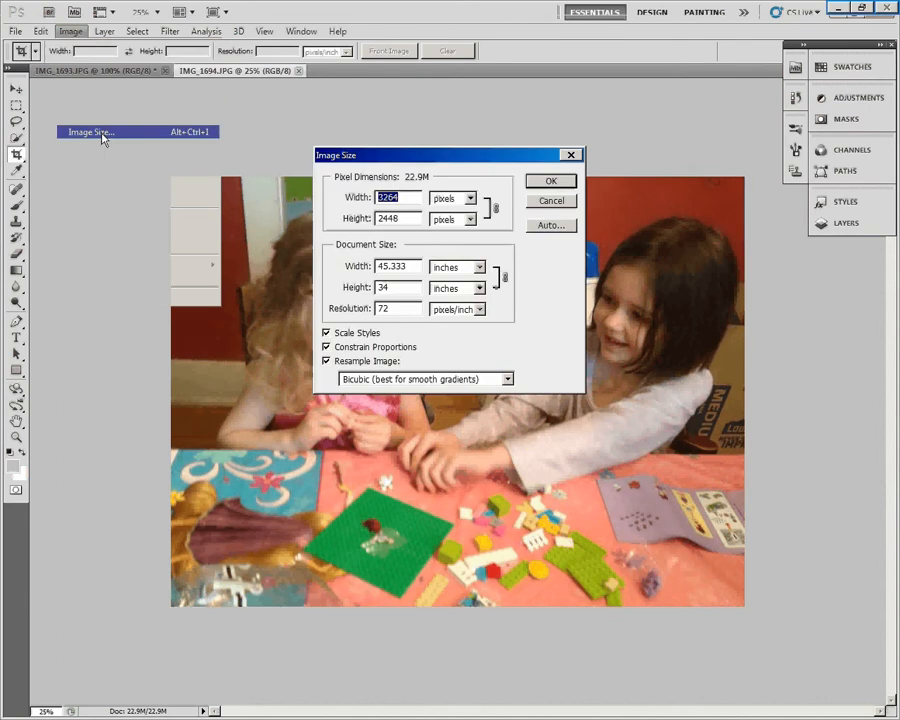
text(800)
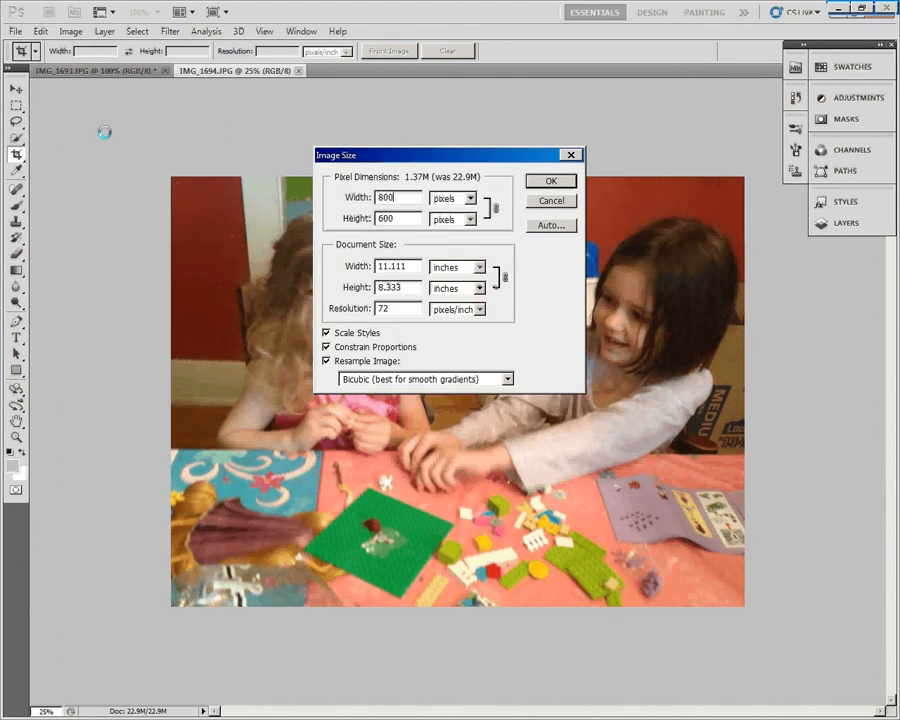
click(548, 181)
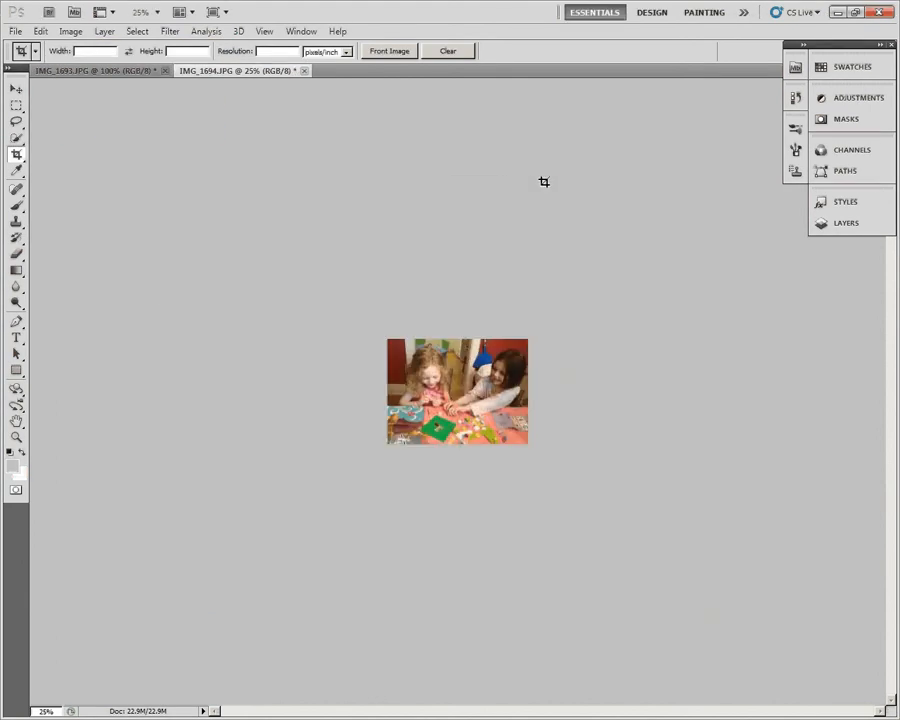
click(264, 33)
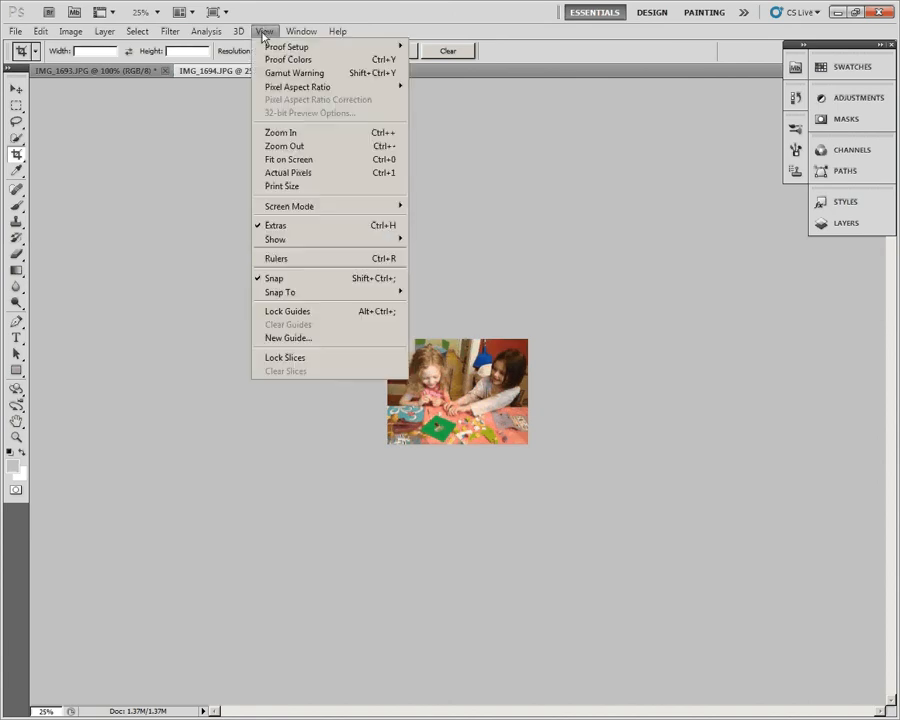
click(300, 174)
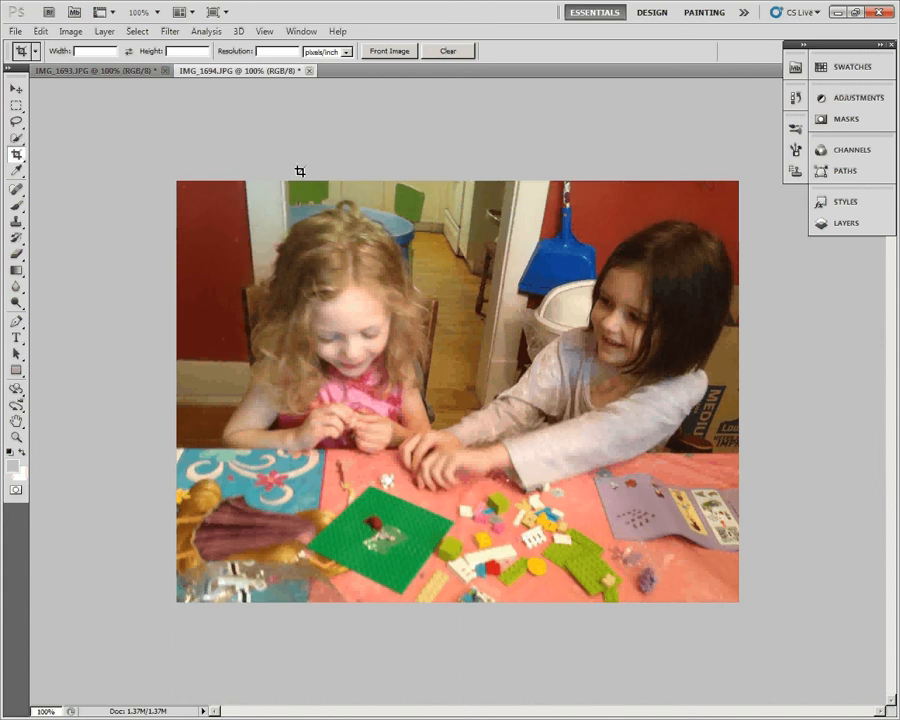
- Open the canvas size settings for IMG_1694.JPG, anchor the photo at the middle-left, and change the units to pixels
click(110, 73)
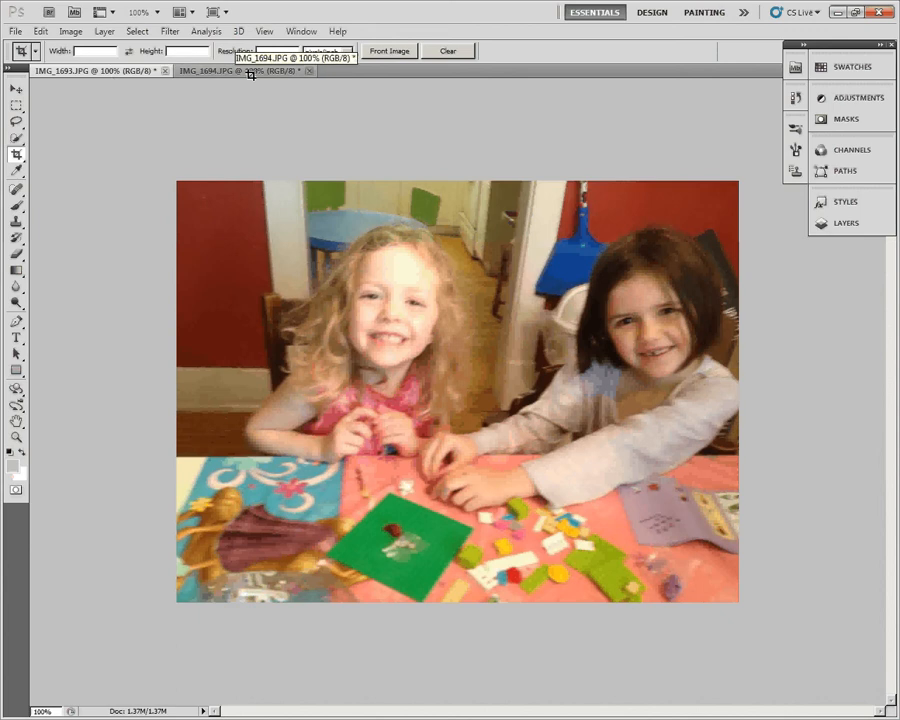
click(250, 72)
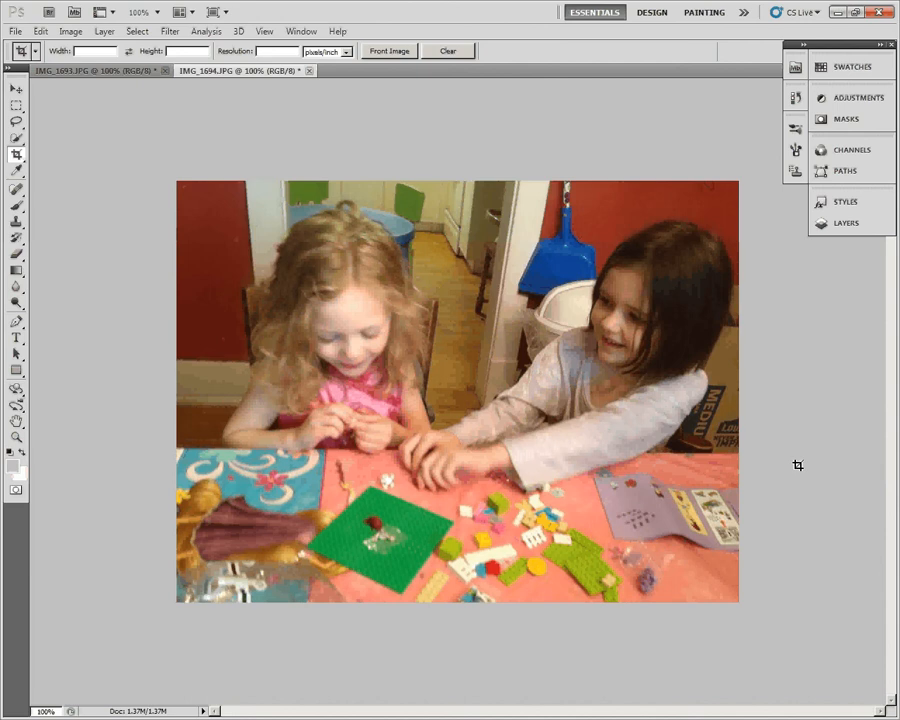
click(71, 33)
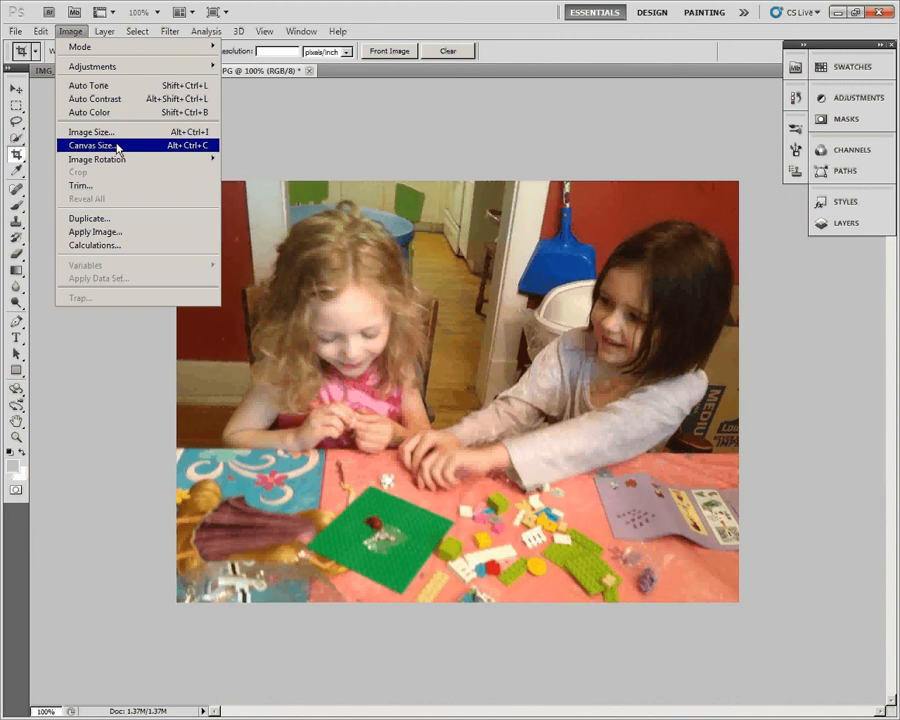
click(118, 148)
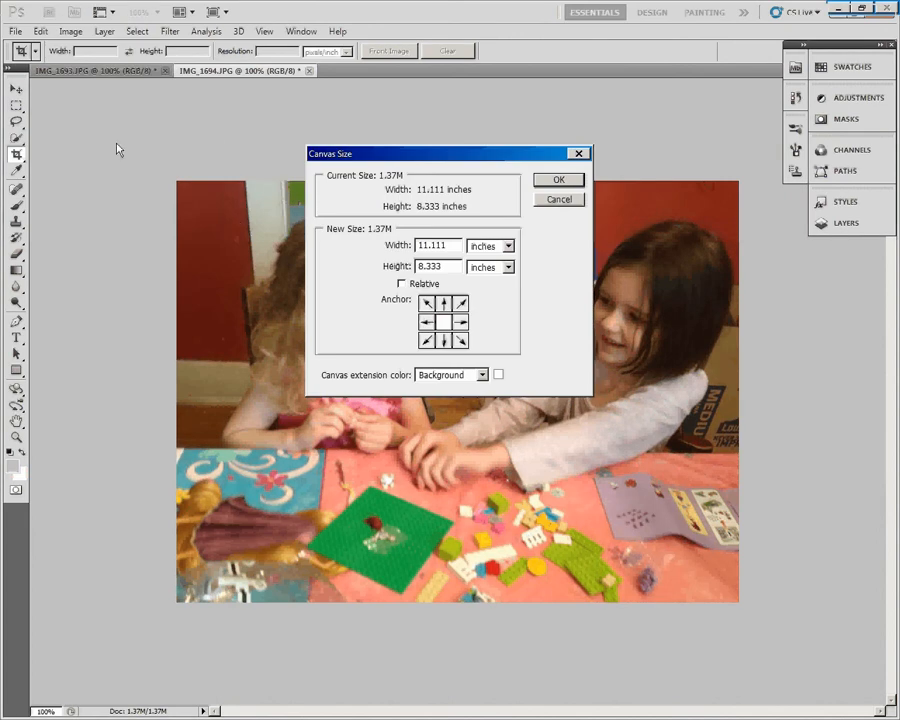
click(423, 323)
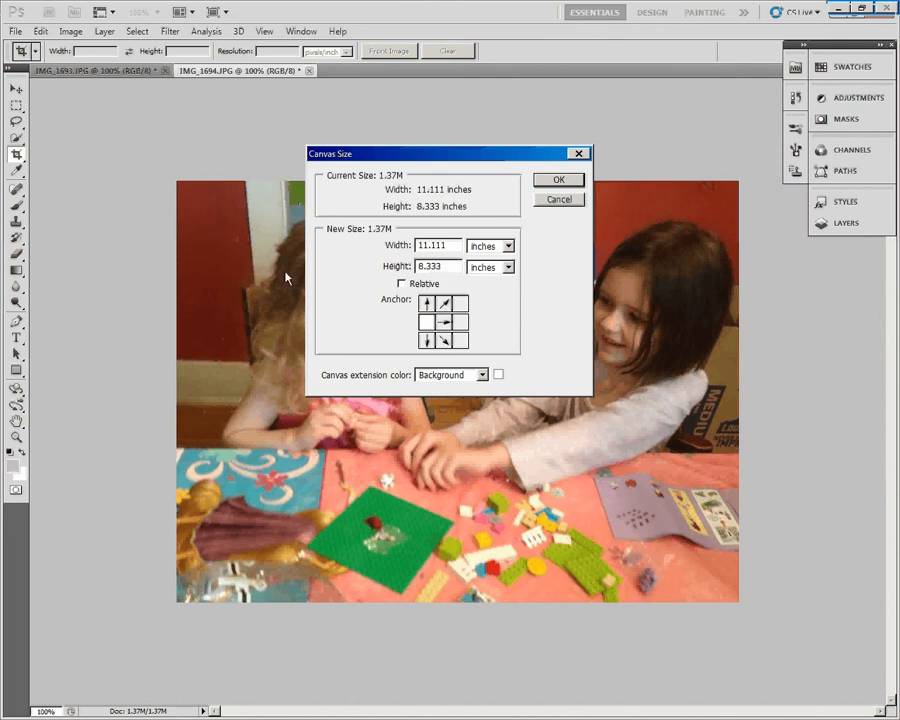
double_click(444, 246)
click(456, 244)
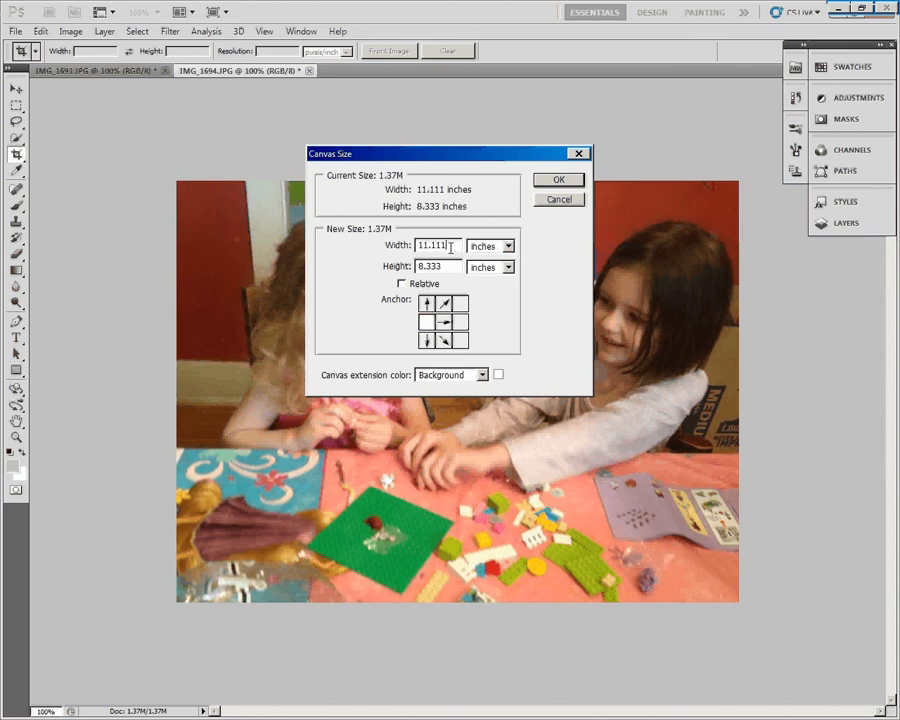
click(508, 246)
click(508, 272)
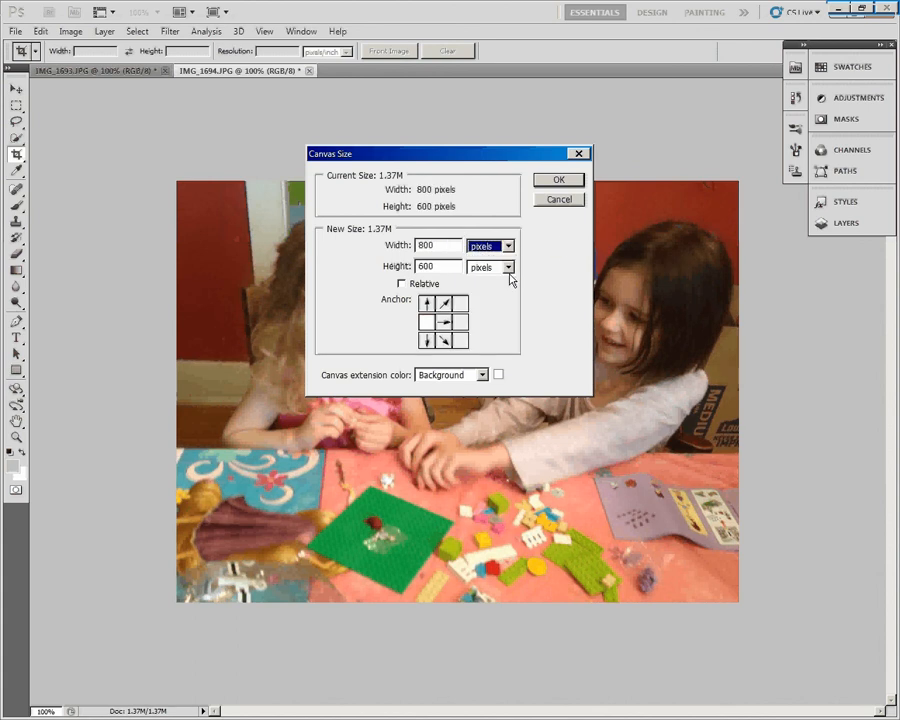
- Set the canvas width to 1610 pixels to add blank space on the right side of the IMG_1694.JPG photo
drag(435, 246, 403, 245)
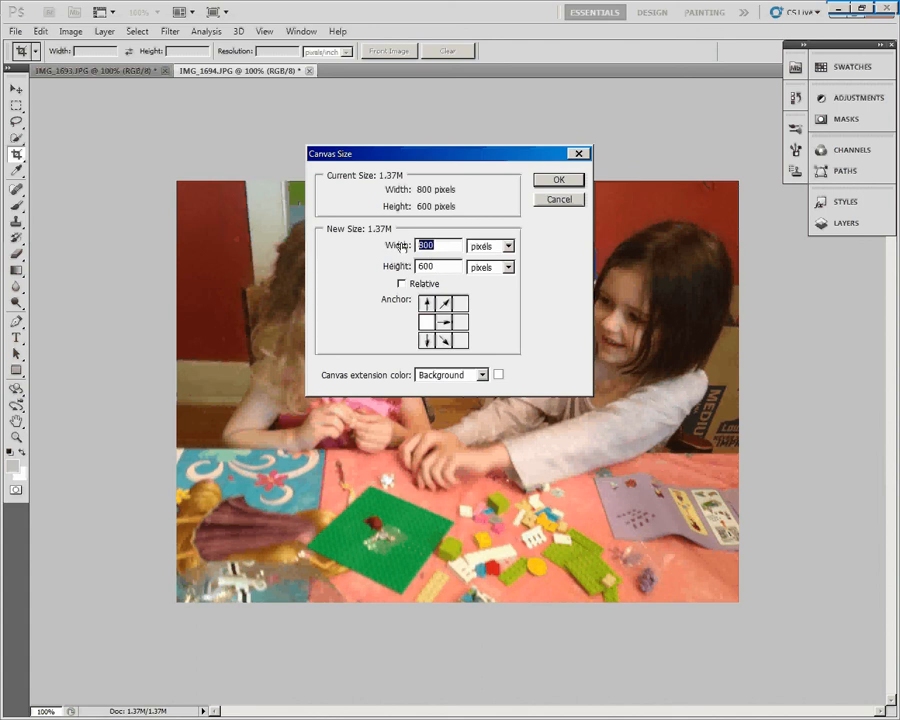
text(1600)
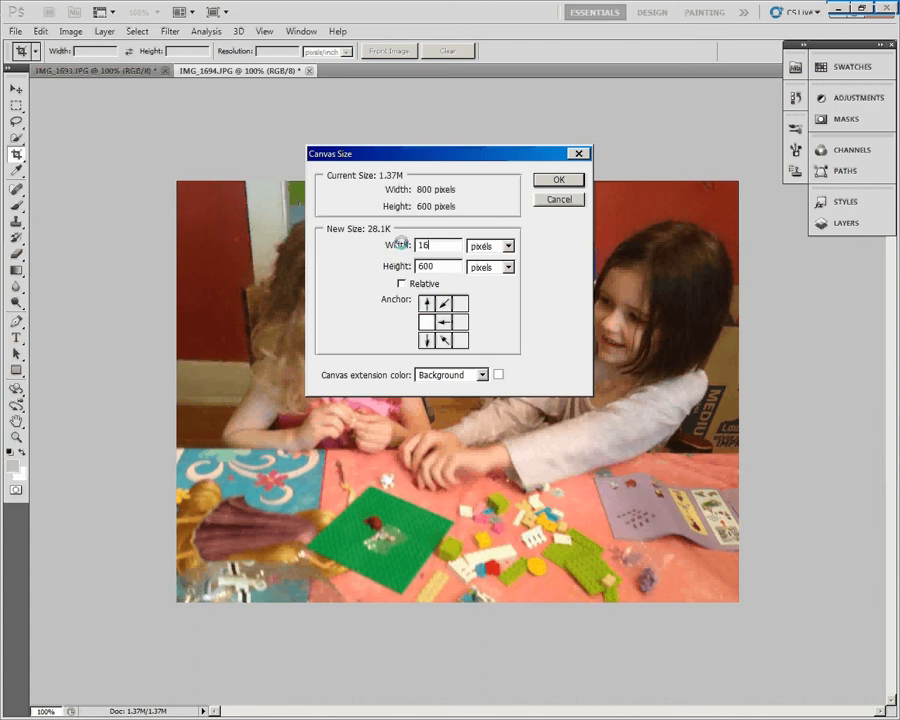
key(BackSpace)
key(BackSpace)
text(10)
key(Return)
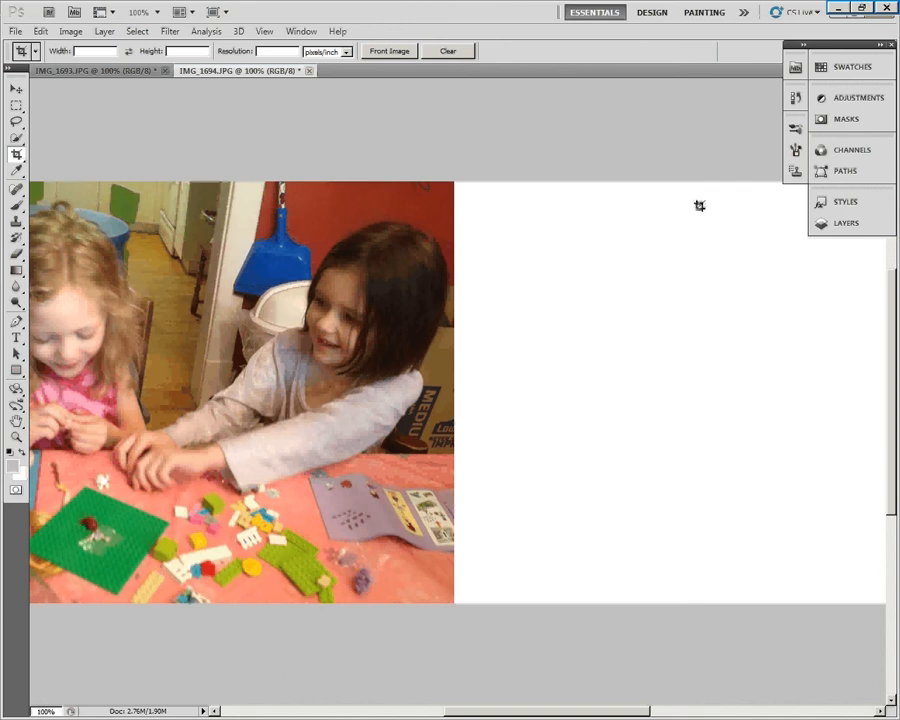
drag(554, 712, 585, 695)
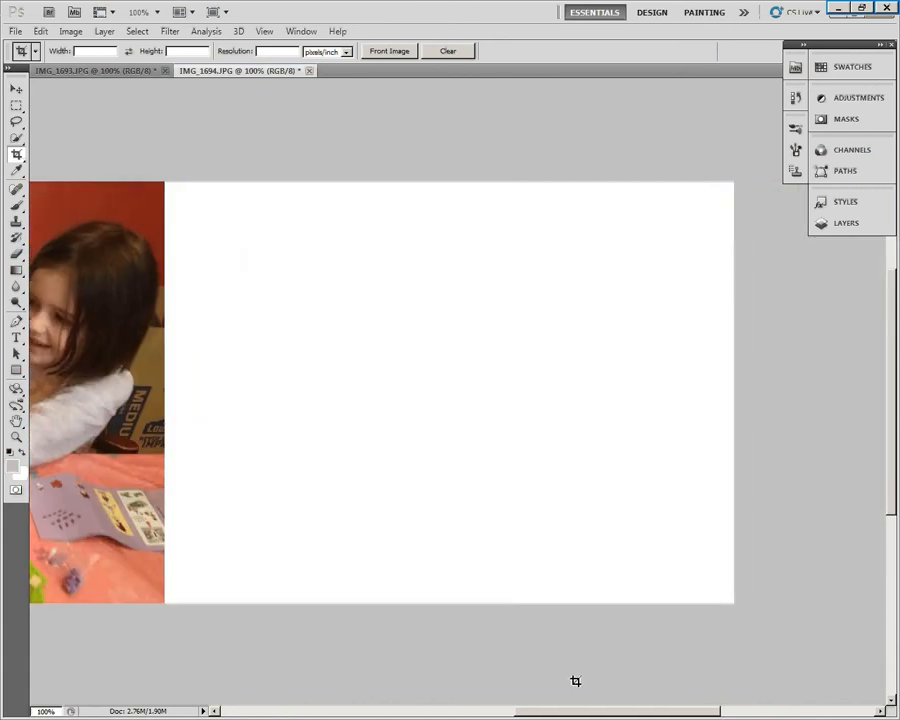
- Select the entire IMG_1693.JPG photo and copy it
click(119, 75)
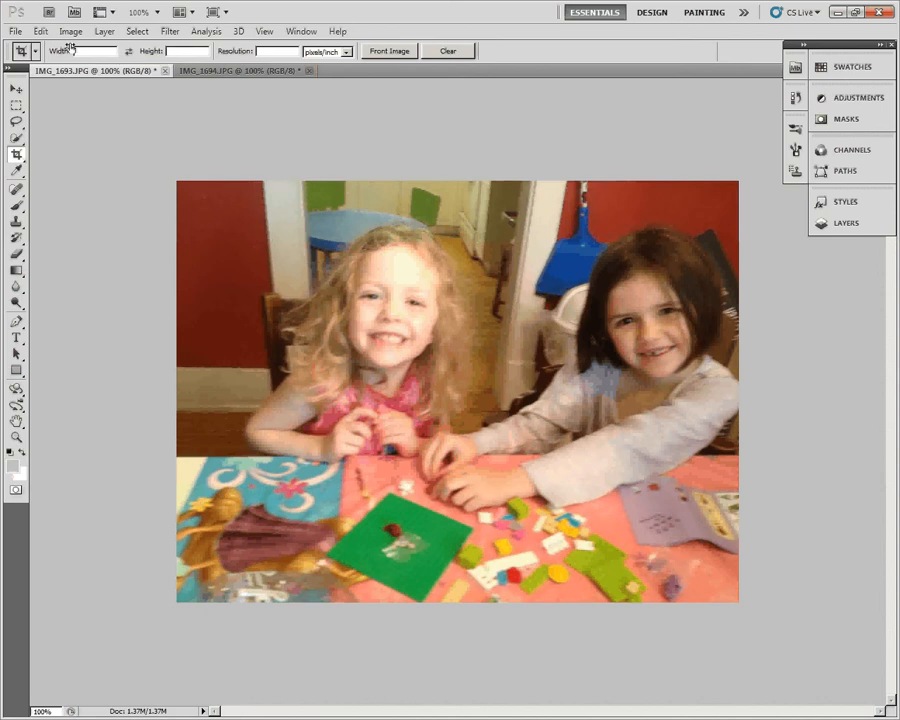
click(145, 34)
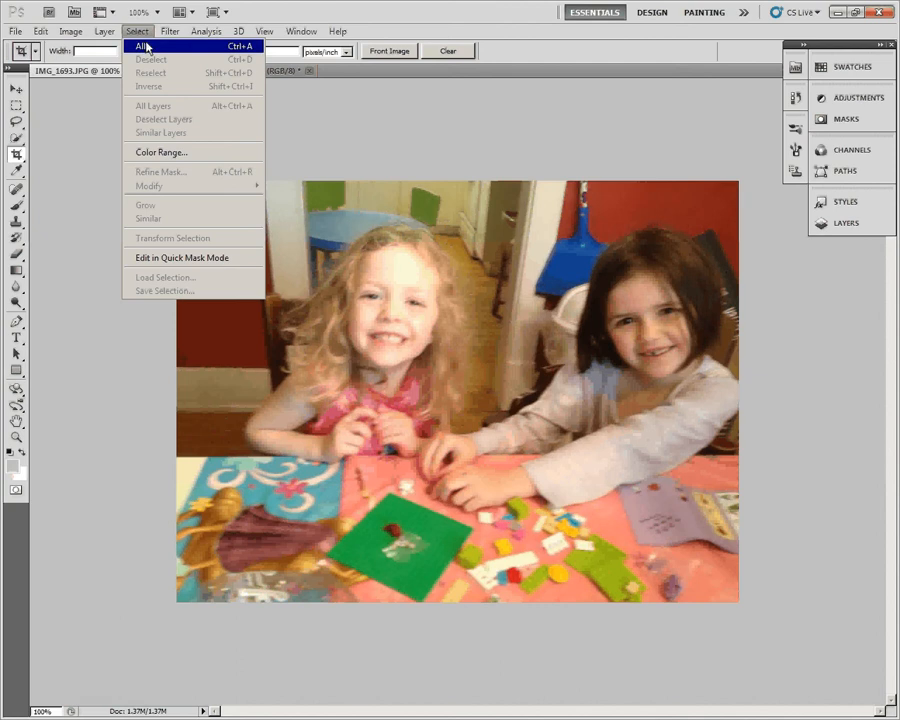
click(145, 45)
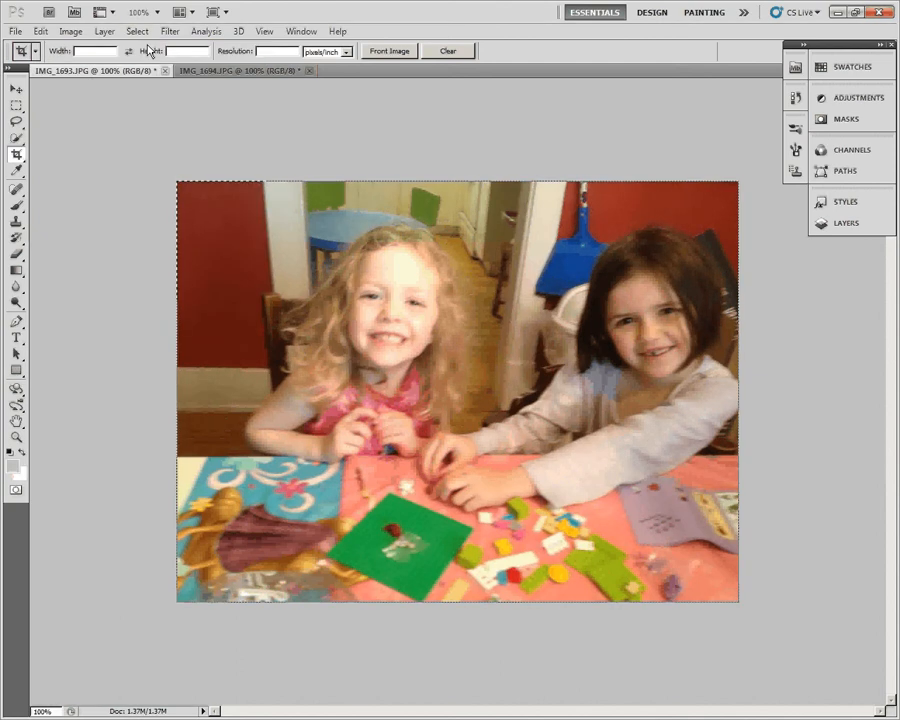
click(40, 31)
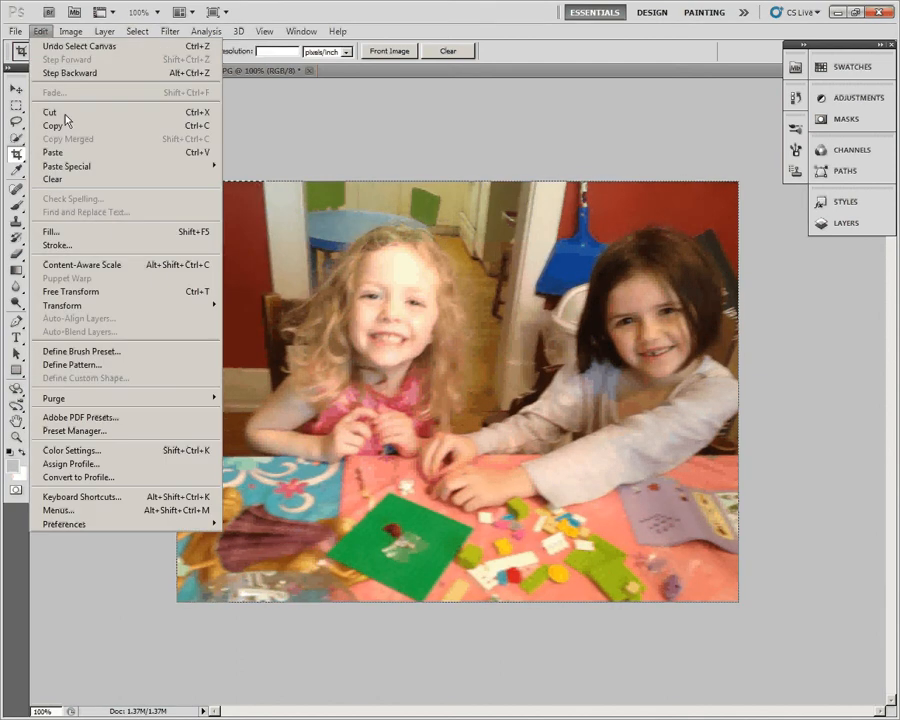
click(68, 126)
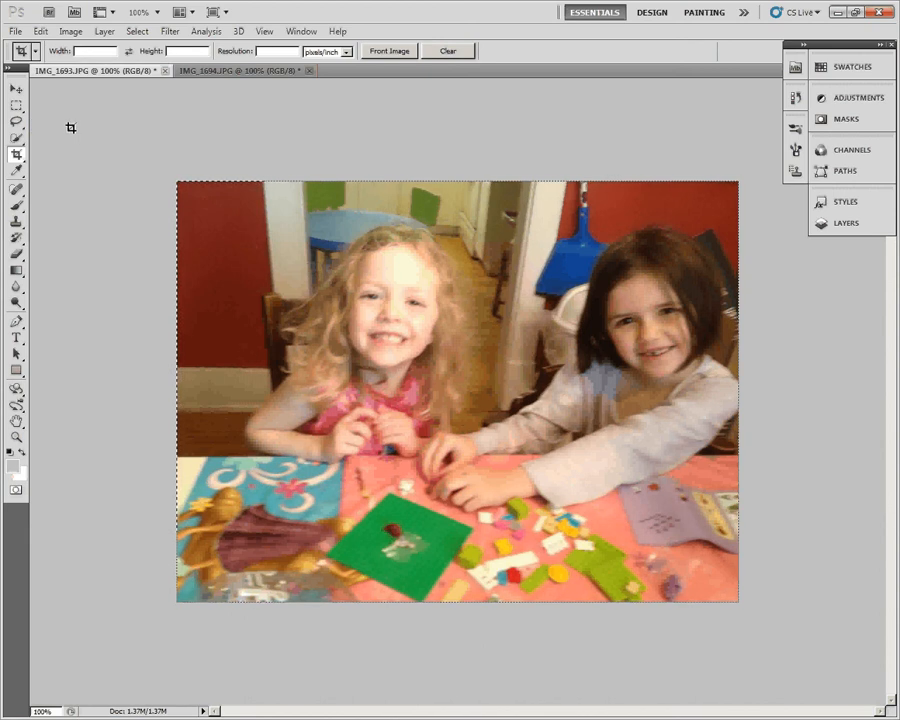
- Paste the copied photo into IMG_1694.JPG and position it with the Move tool against the canvas's right edge, leaving a thin white gap between photos
click(209, 72)
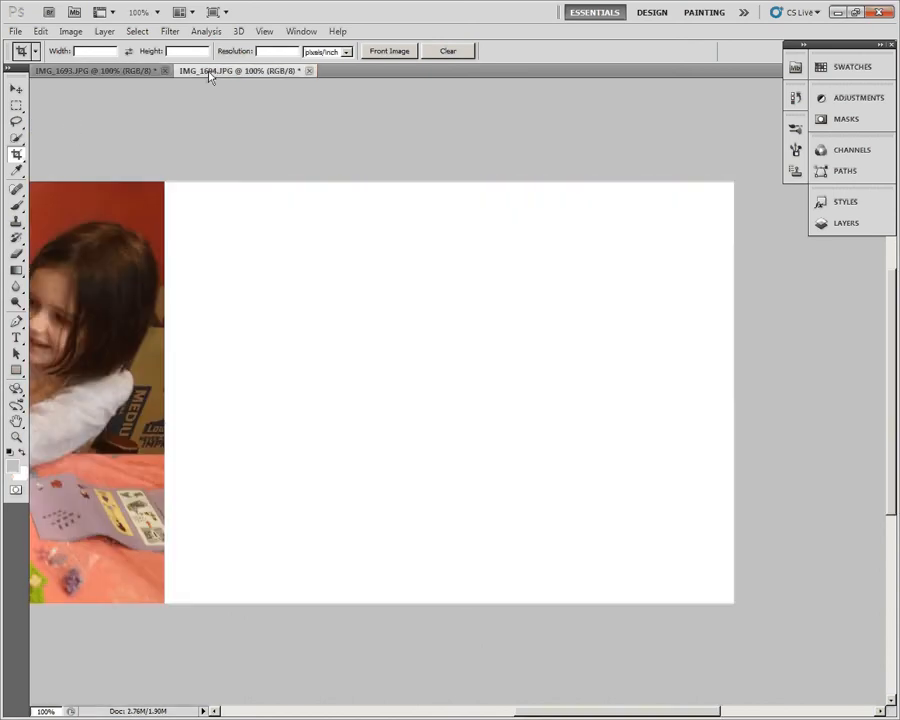
click(39, 31)
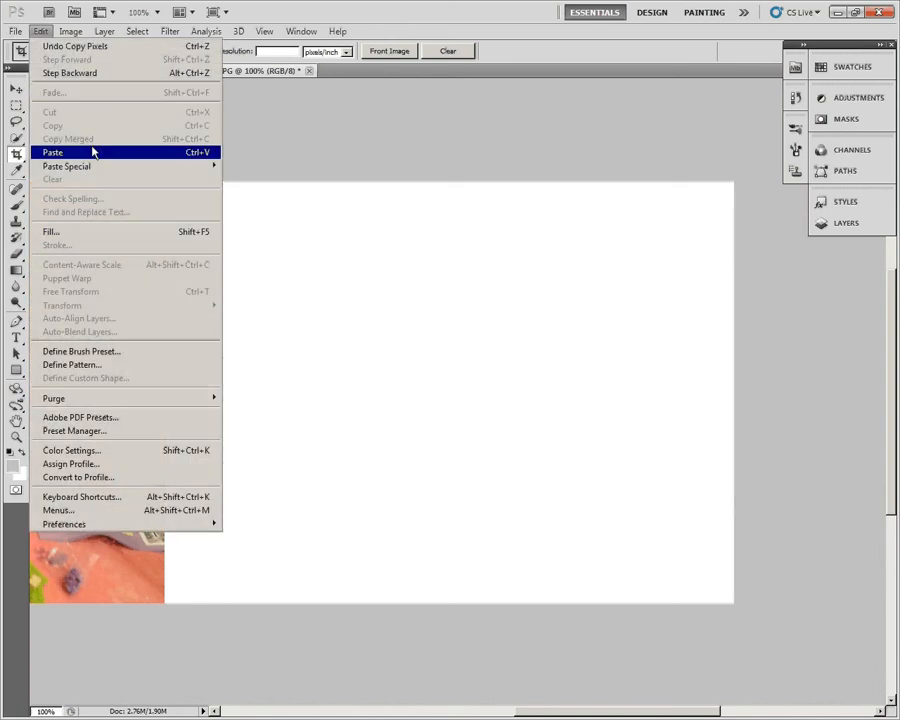
click(91, 151)
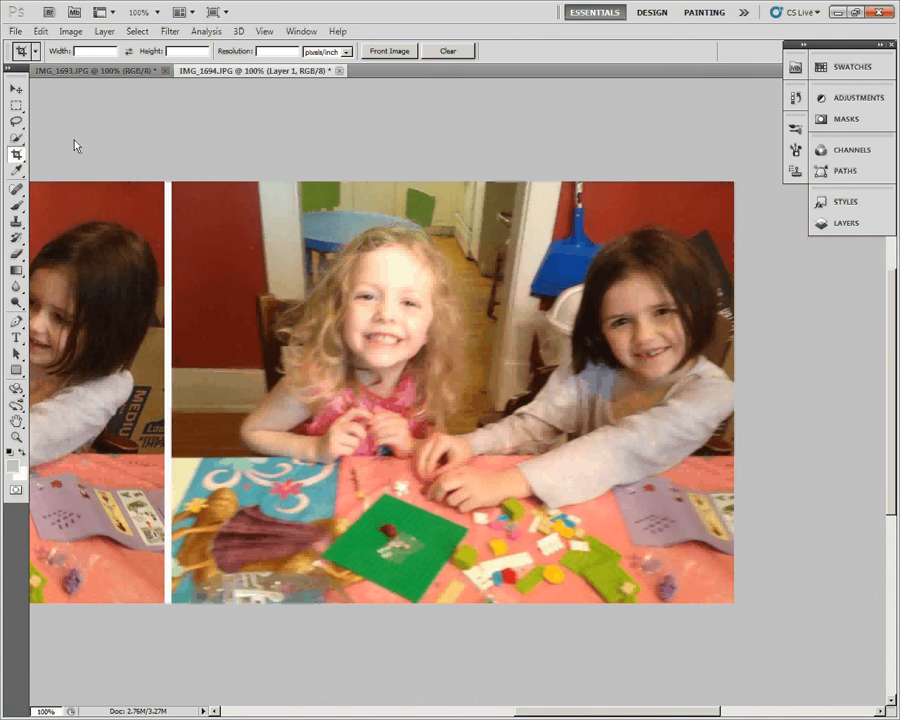
click(17, 92)
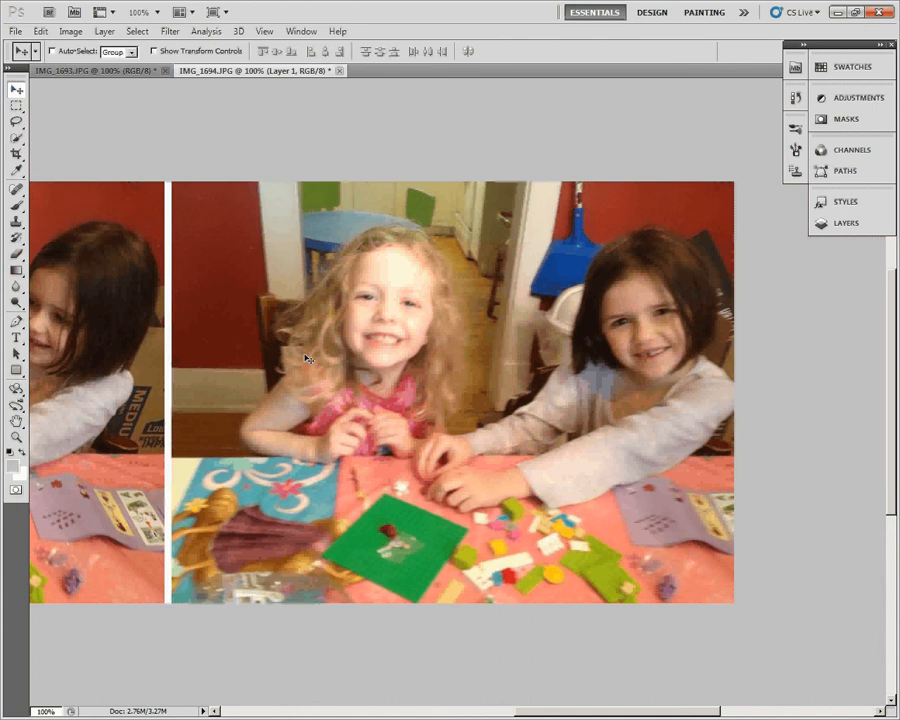
mouse_move(358, 315)
mouse_down()
mouse_move(310, 306)
mouse_move(357, 321)
mouse_up()
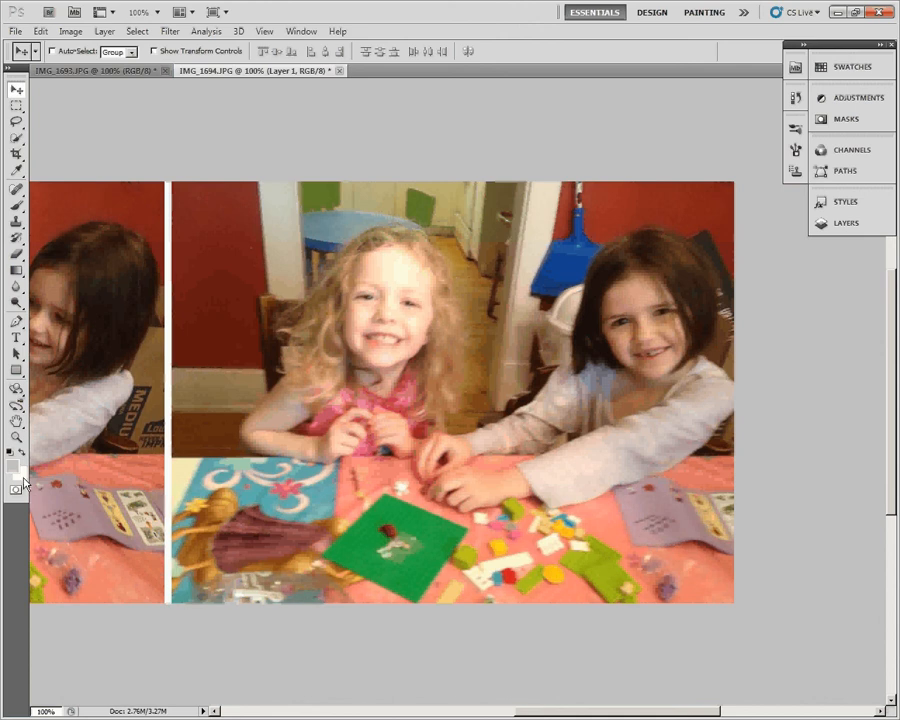
- Enlarge the IMG_1694.JPG canvas to 1620 by 620 pixels around the centre to add a white border
click(70, 32)
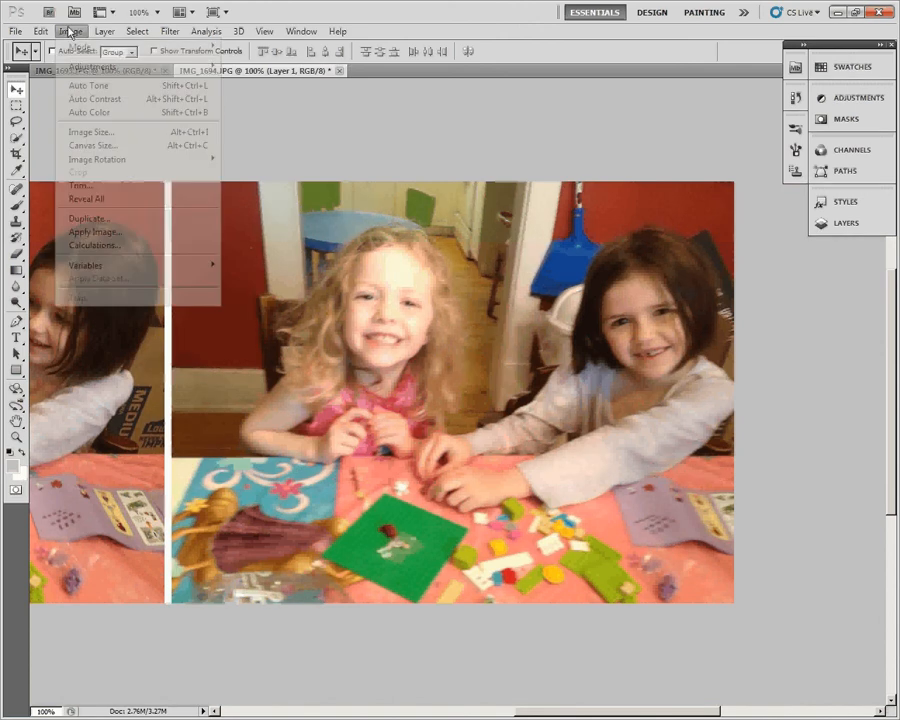
click(92, 145)
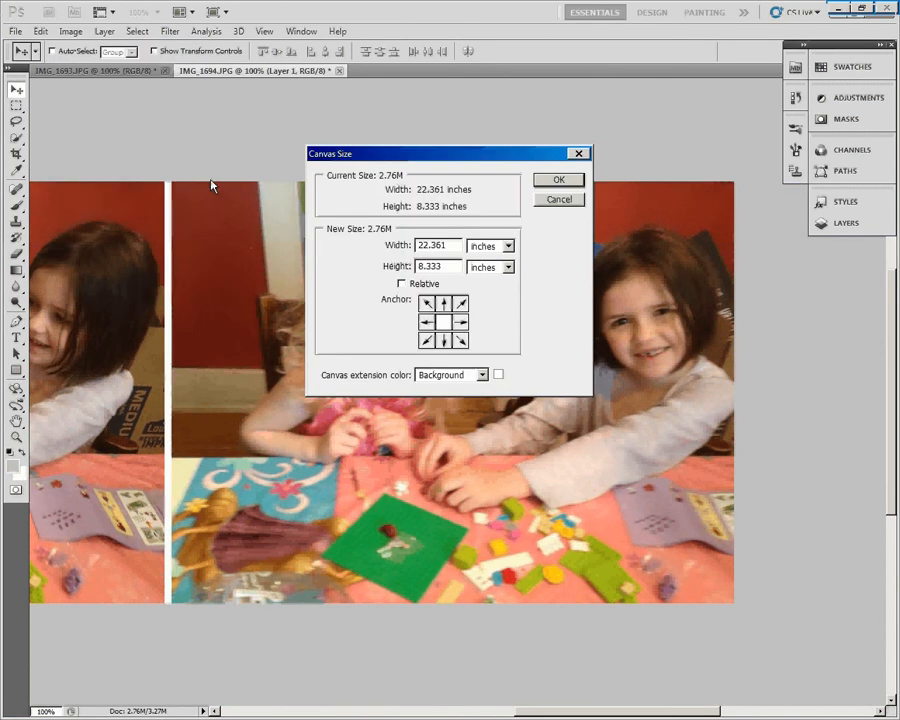
click(508, 268)
click(504, 295)
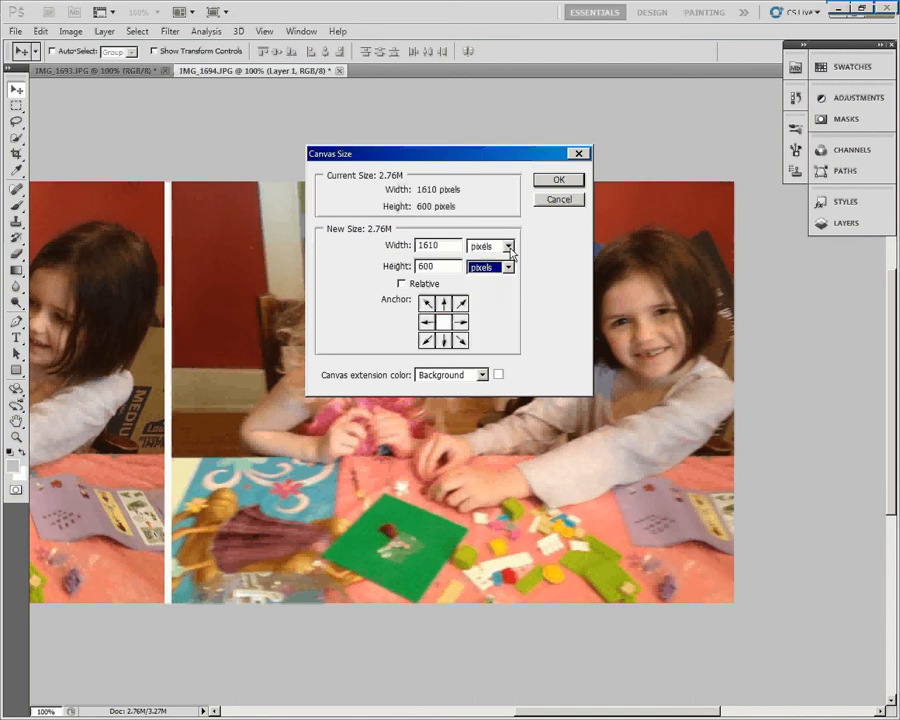
drag(432, 245, 442, 245)
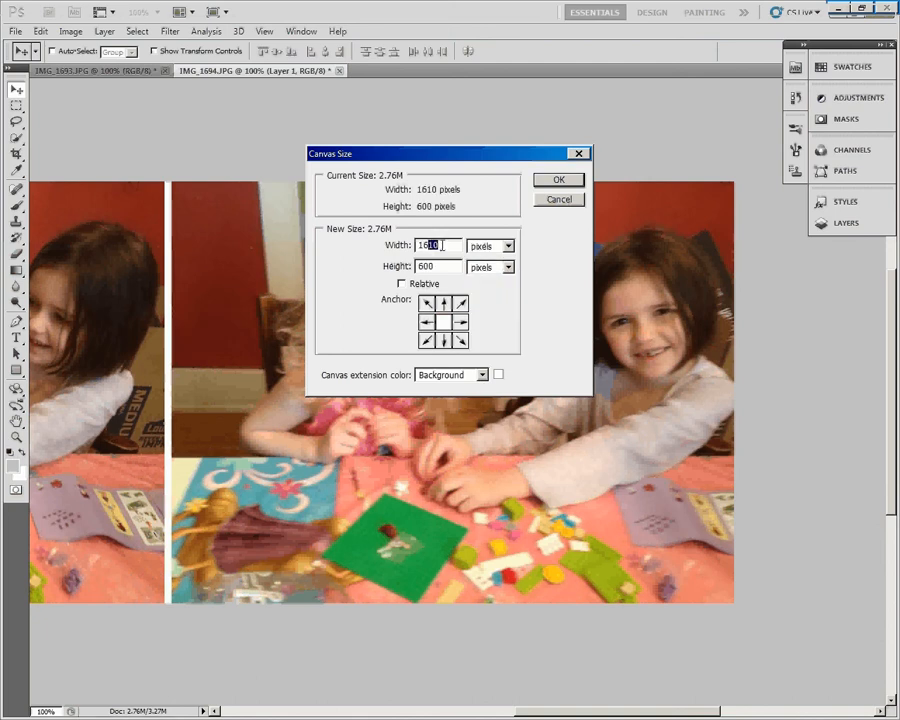
text(20)
double_click(426, 268)
text(620)
click(557, 181)
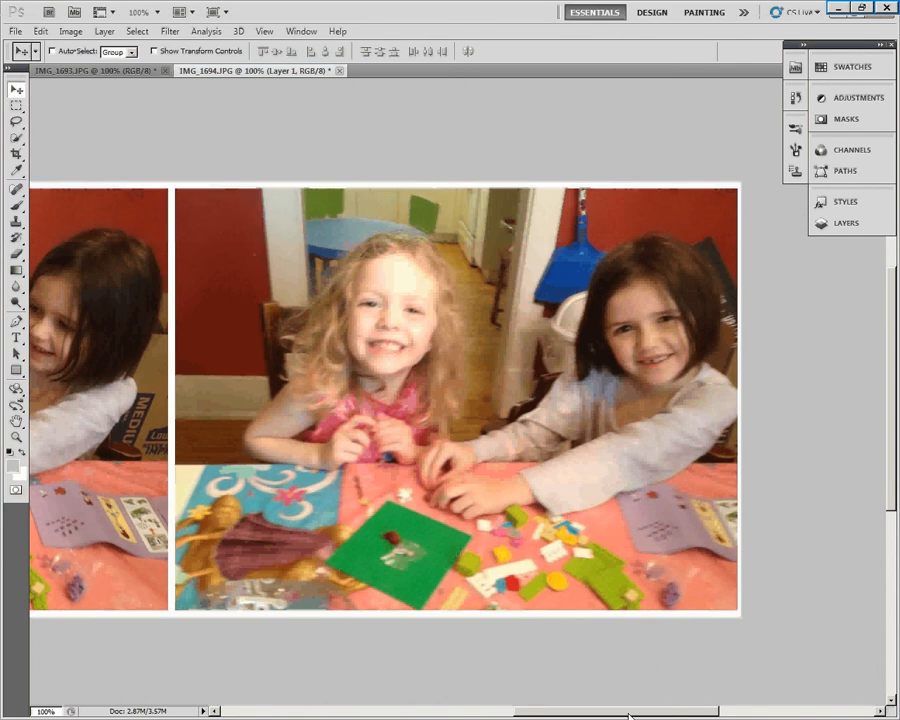
- Widen the canvas to 1630 pixels around the centre to thicken the white border at both sides
mouse_move(649, 711)
mouse_down()
mouse_move(460, 711)
mouse_move(651, 716)
mouse_up()
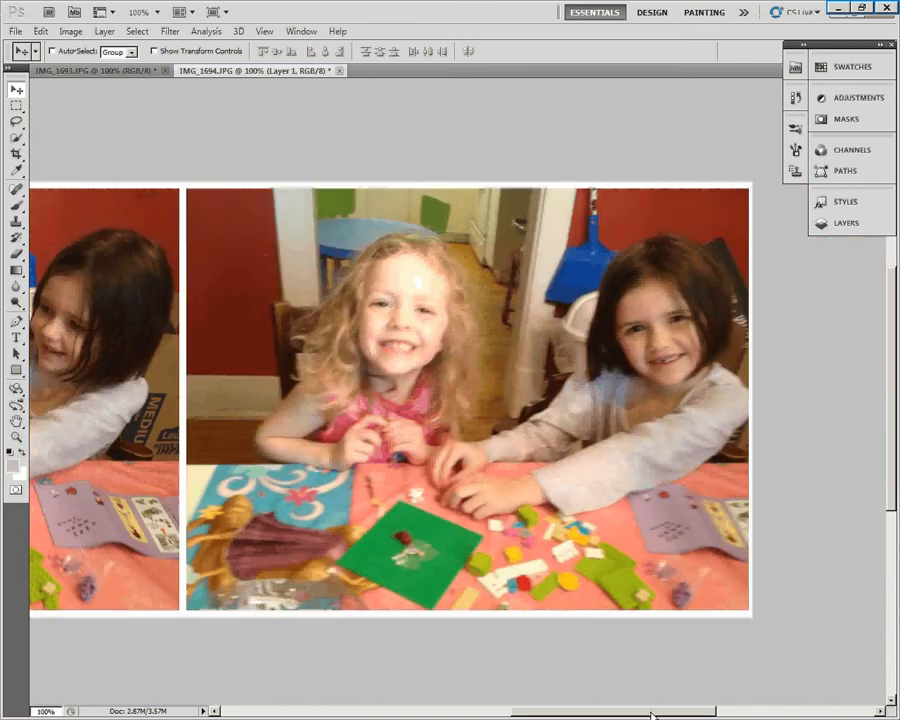
click(71, 33)
click(98, 145)
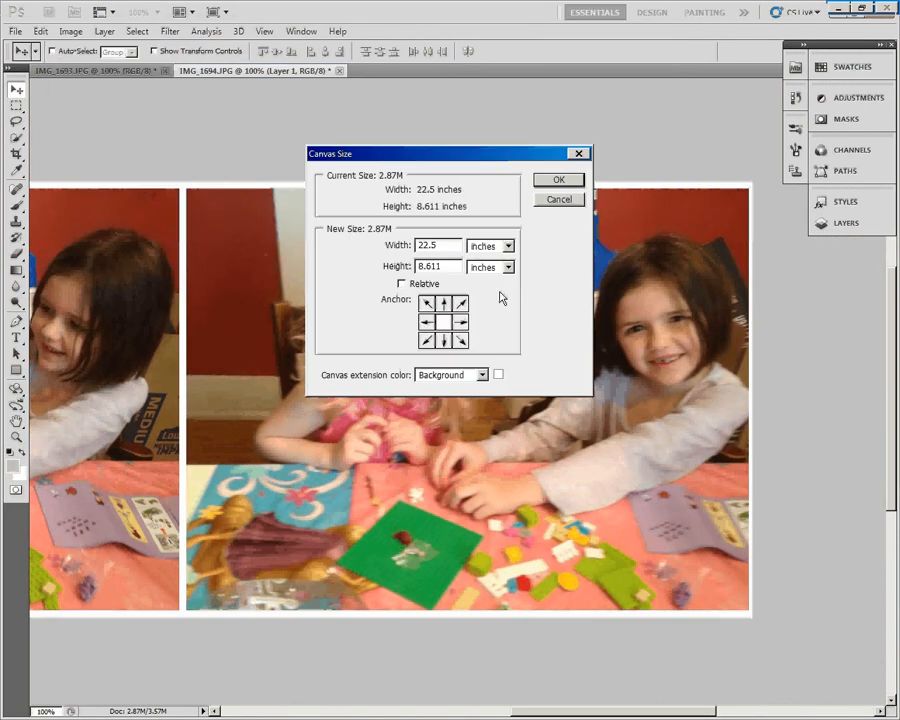
click(508, 268)
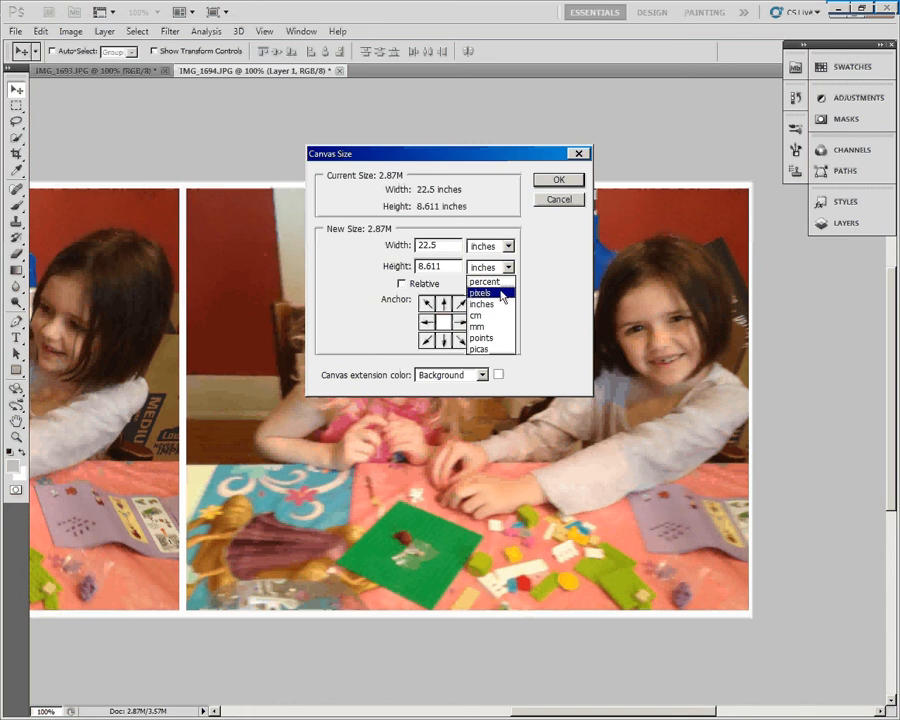
click(505, 293)
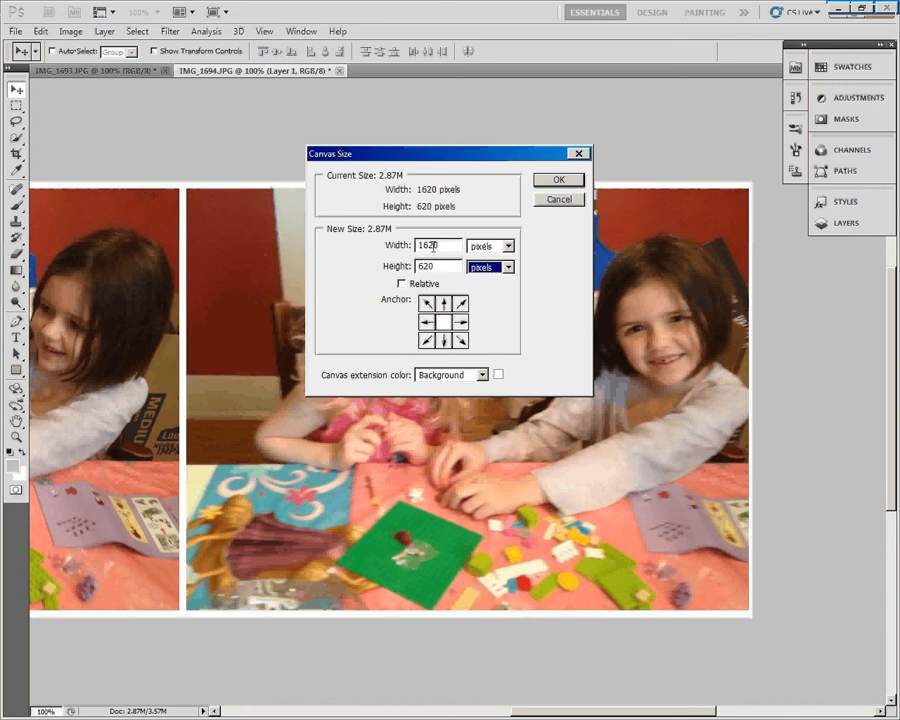
drag(430, 245, 446, 246)
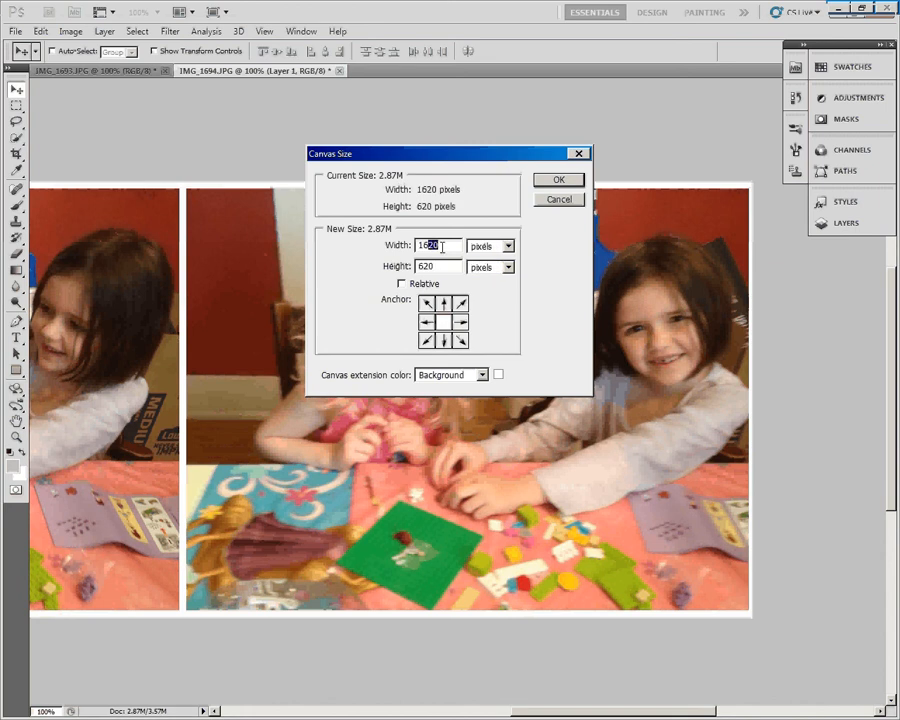
text(30)
click(560, 182)
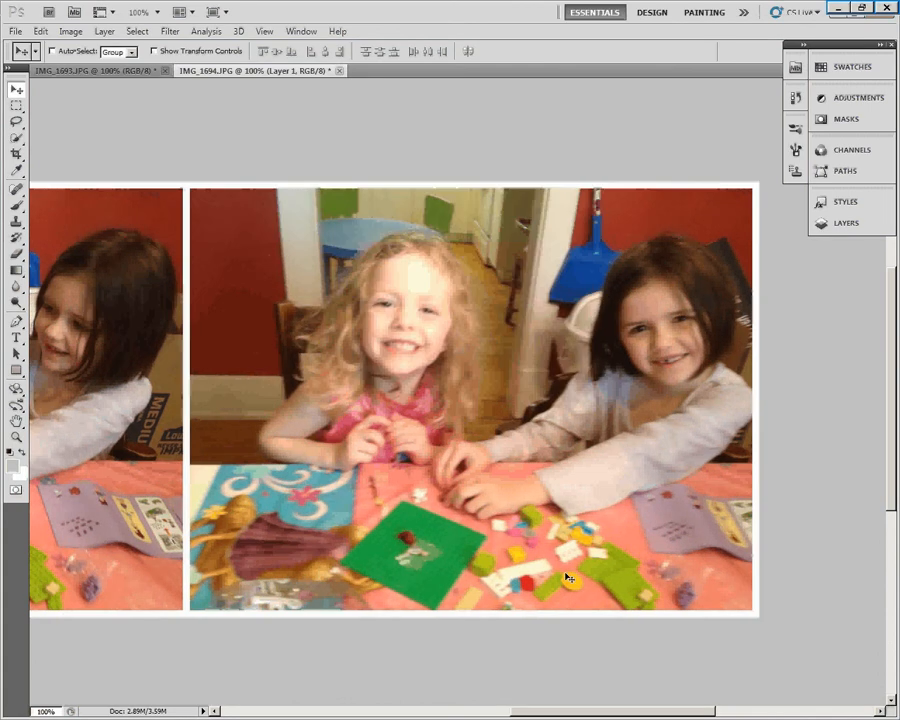
- Show the image's layers, and start saving the two-photo image to the Sequences folder in JPEG format
drag(595, 712, 530, 713)
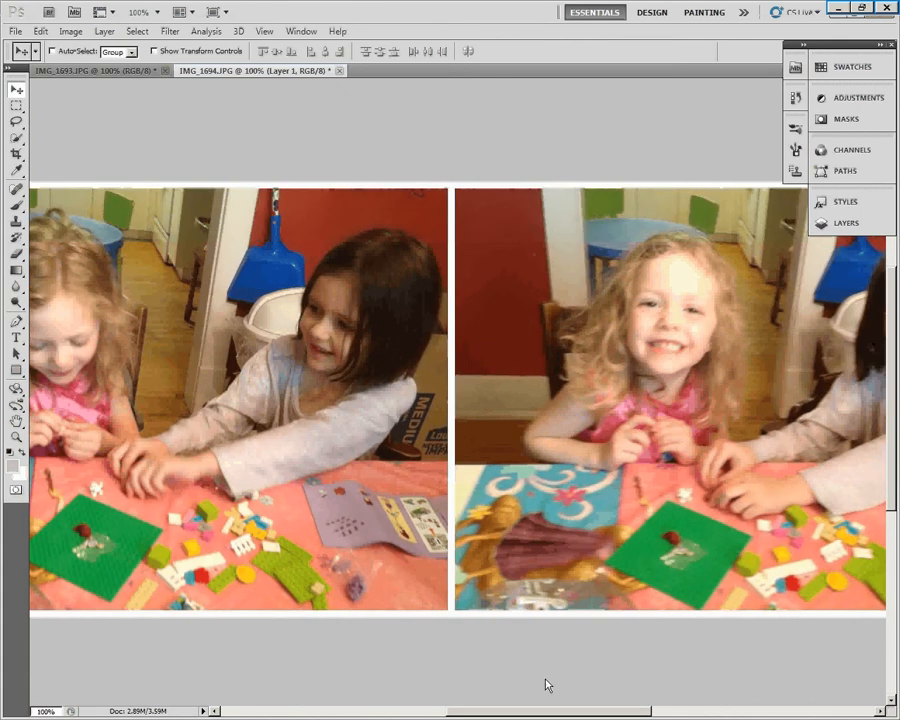
click(846, 222)
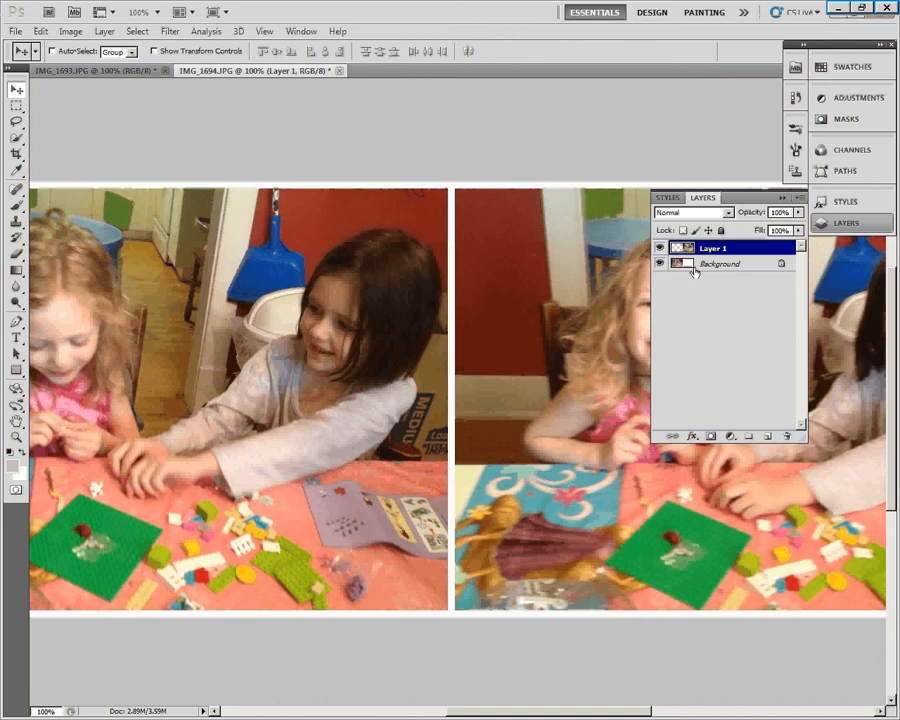
click(19, 33)
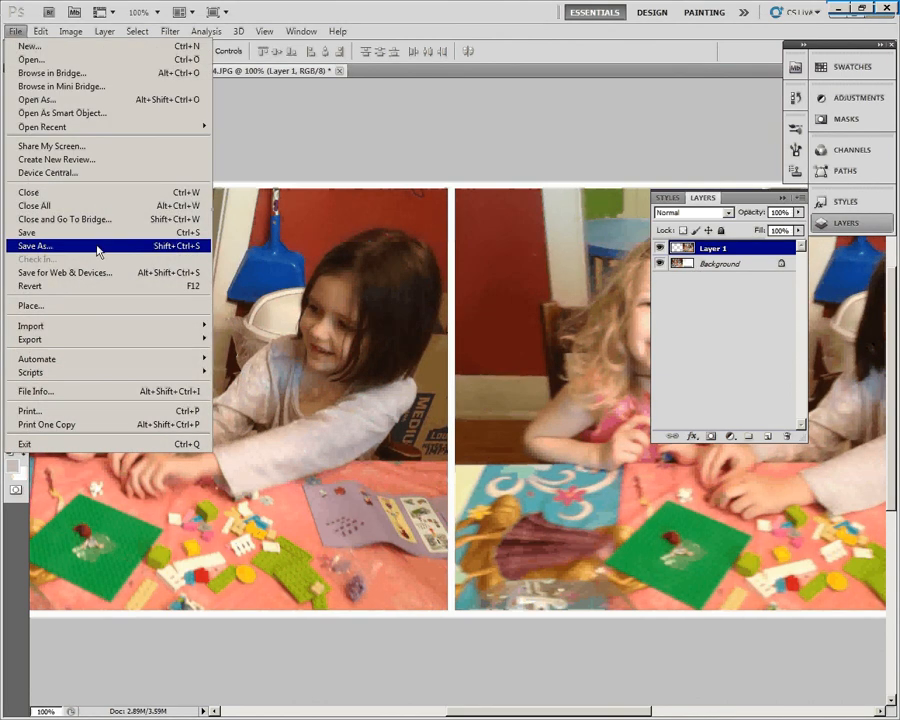
click(98, 250)
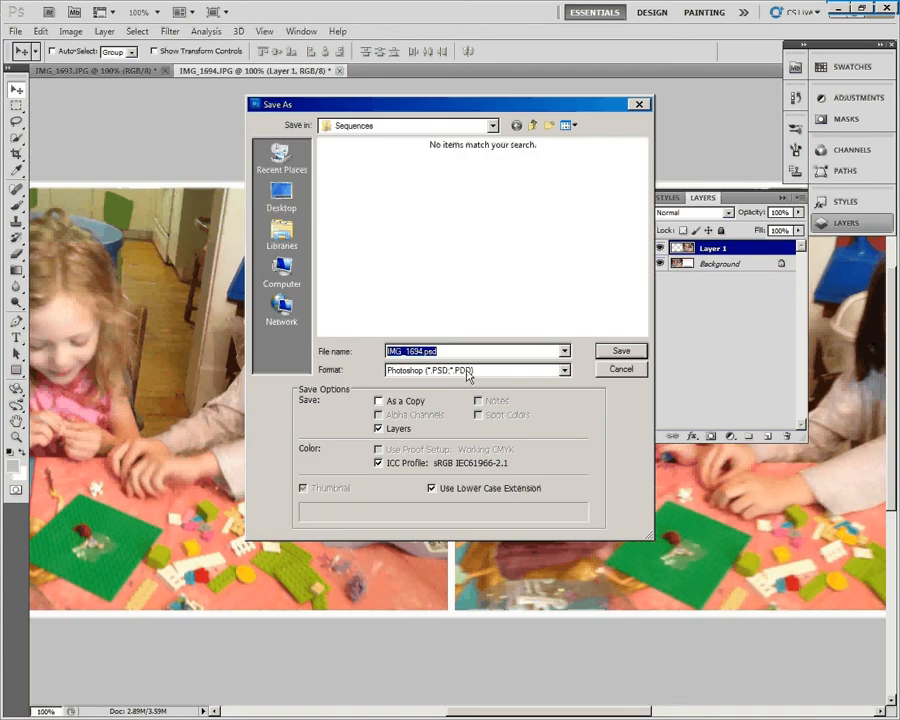
click(566, 371)
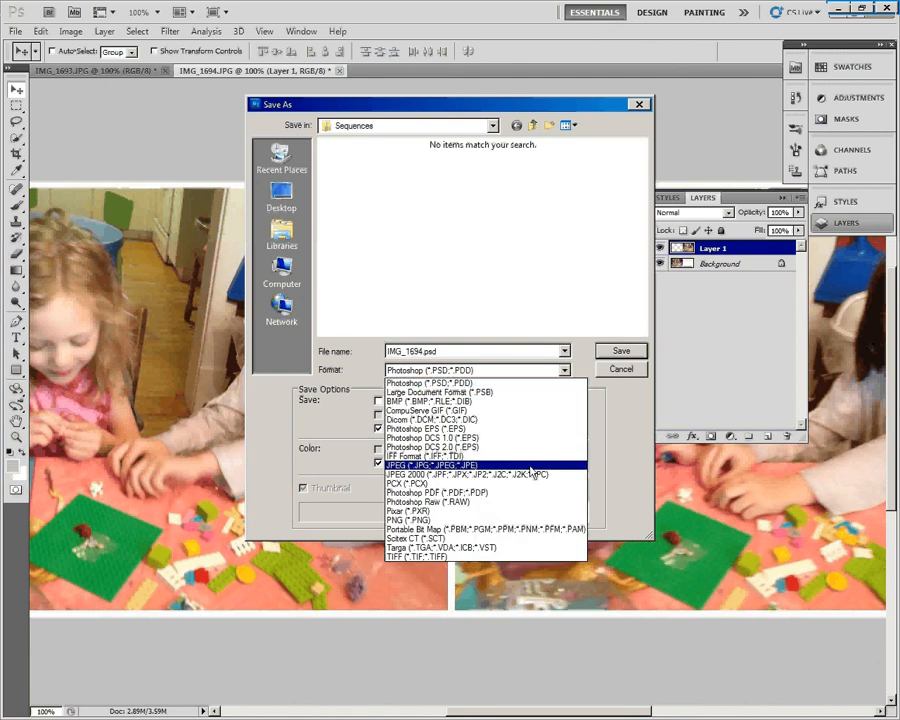
click(531, 466)
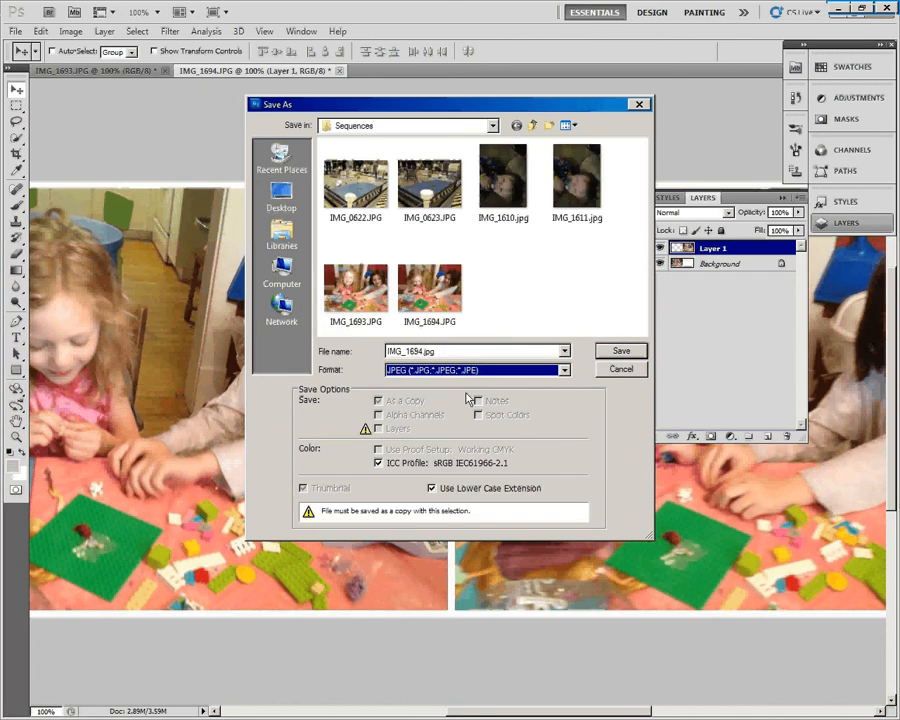
- Name the JPEG file seq1
click(424, 352)
click(424, 352)
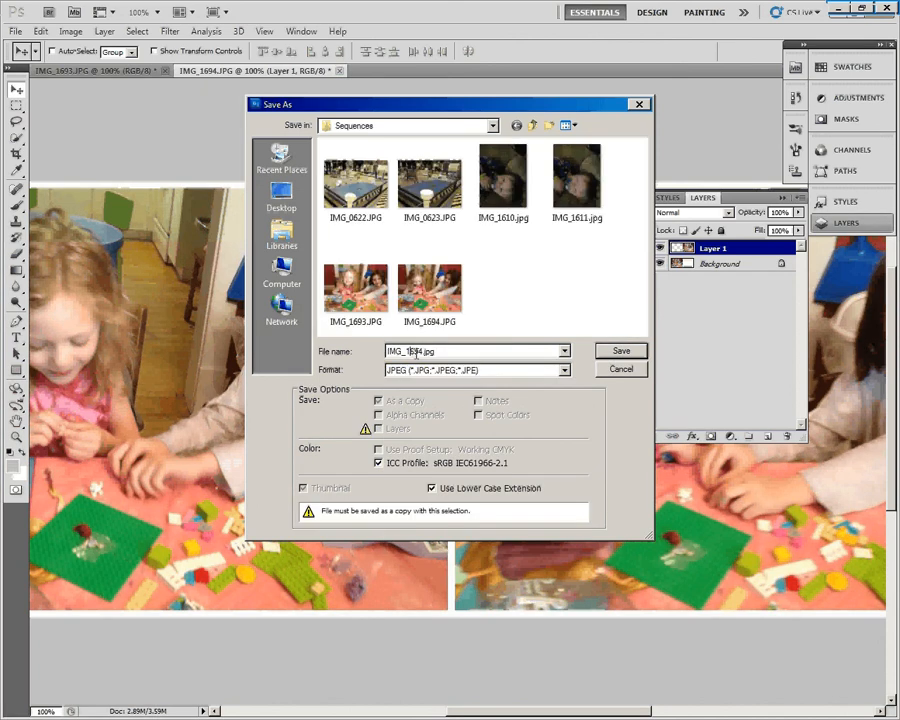
drag(424, 352, 410, 352)
click(420, 352)
double_click(424, 352)
text(seq1)
- Save the JPEG at quality 10 (Maximum) with the Baseline ("Standard") format option
click(630, 352)
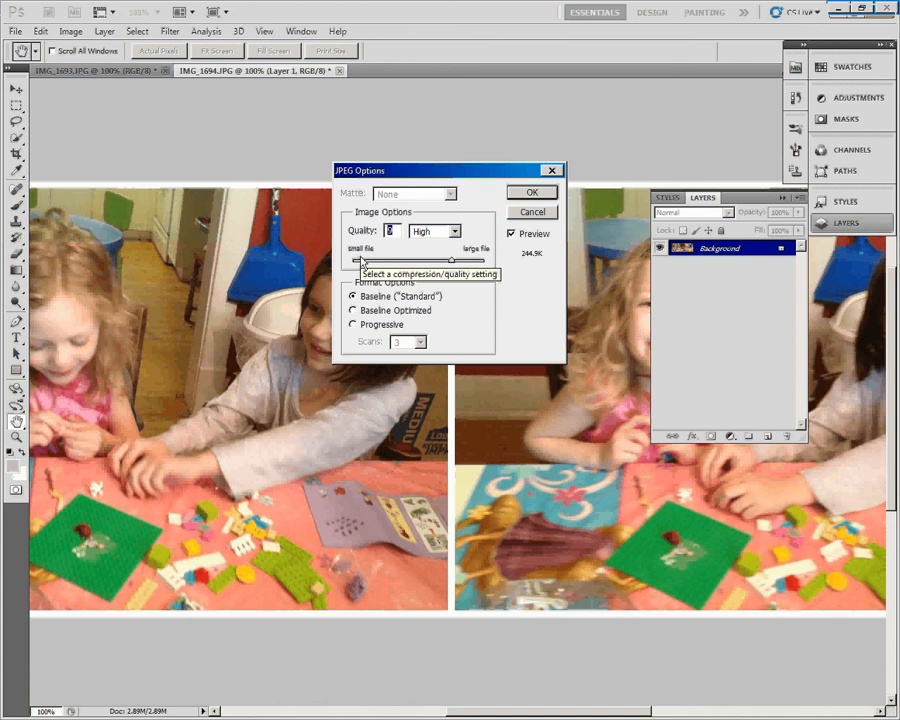
drag(452, 259, 464, 268)
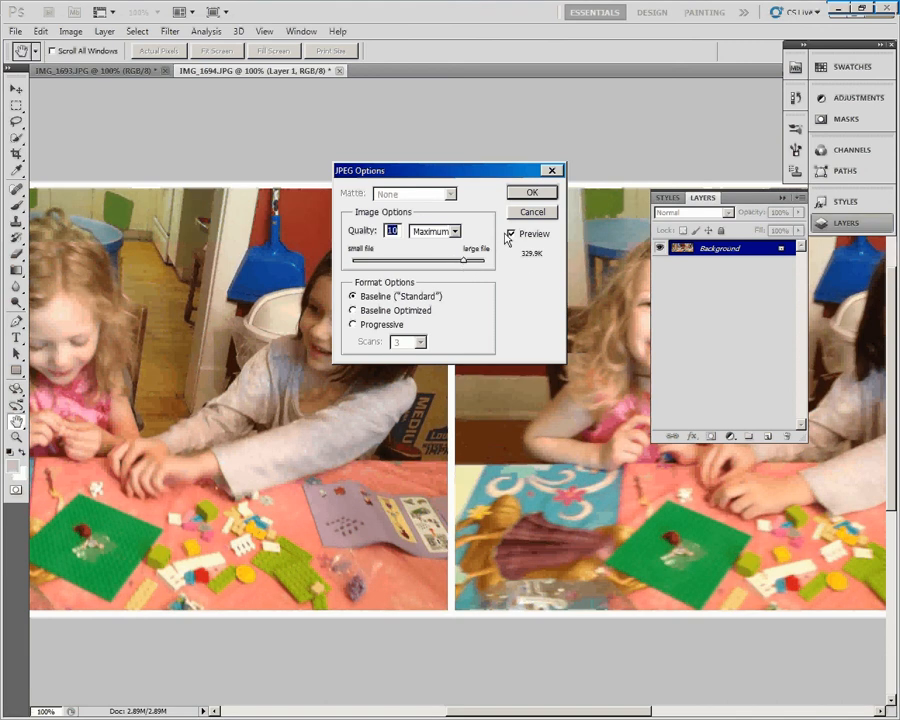
click(530, 192)
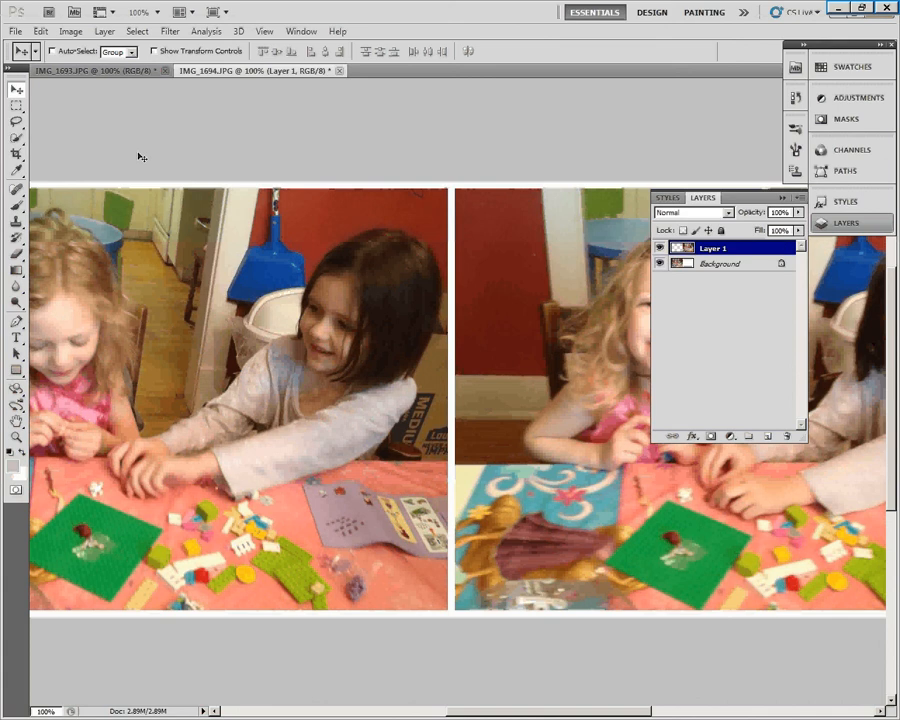
- Check the combined image's pixel dimensions in the Image Size settings, leaving the values as they are
click(65, 33)
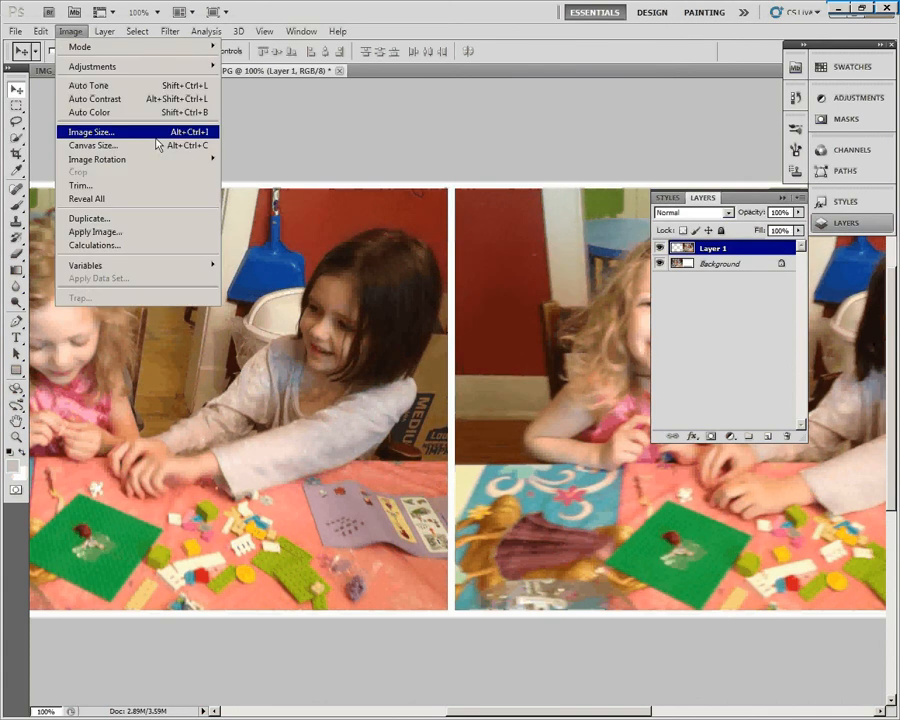
click(148, 127)
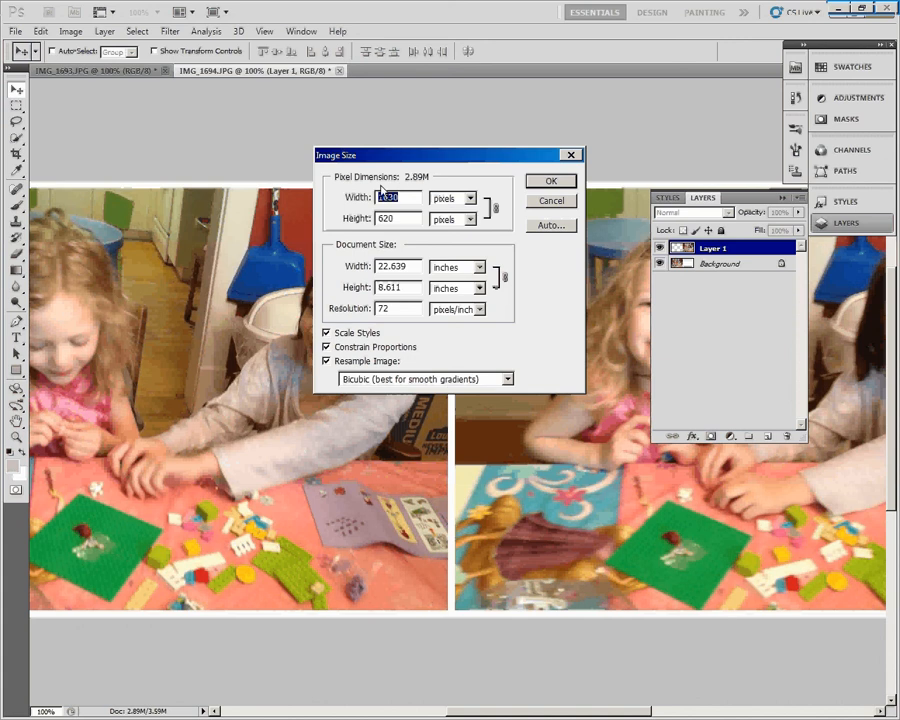
click(381, 197)
click(551, 181)
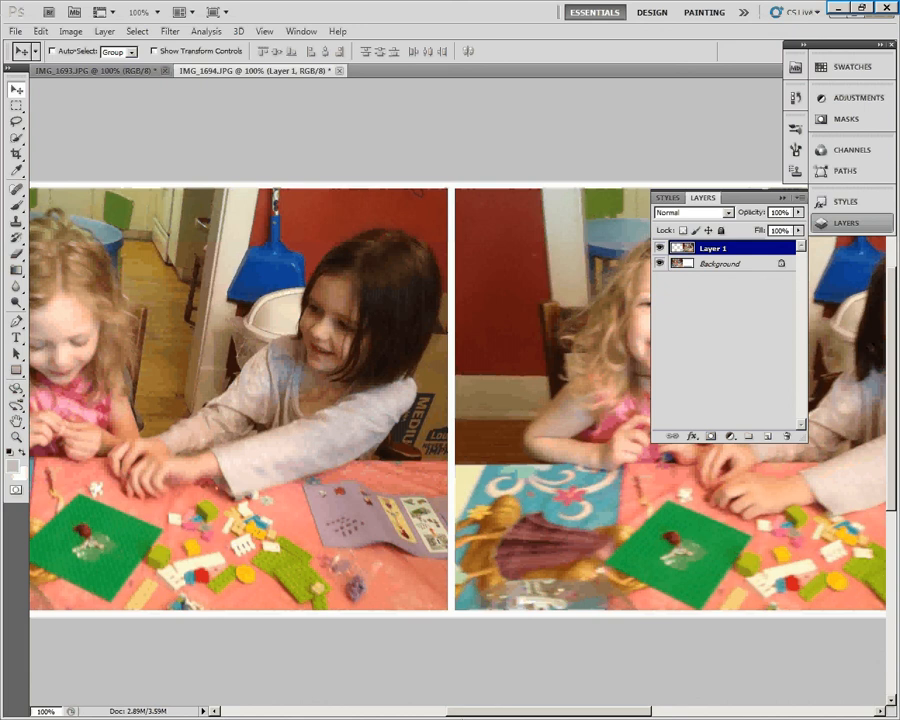
key(alt+Tab)
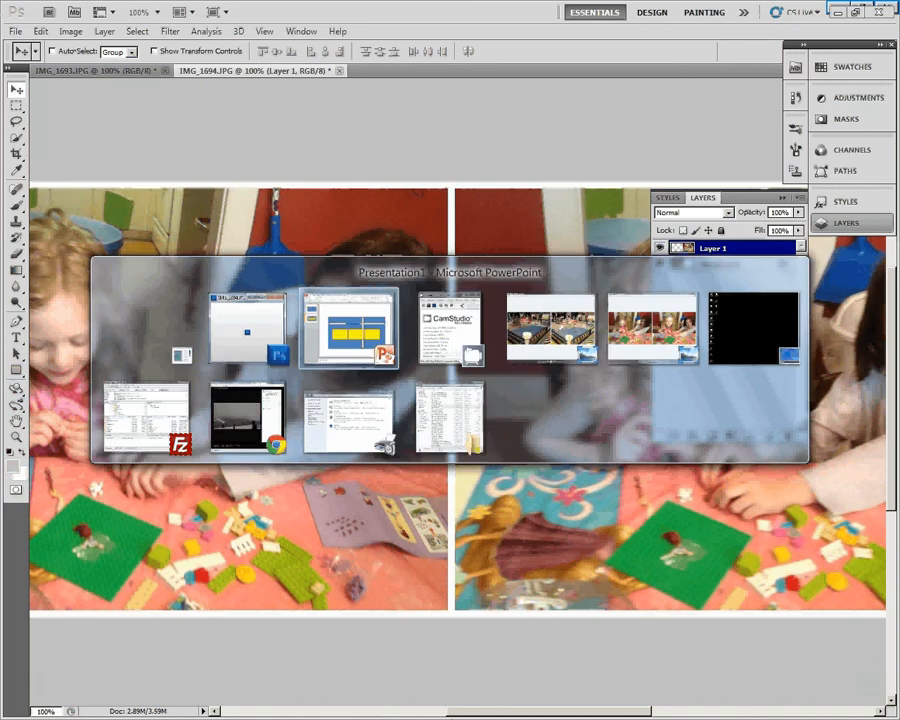
key(Tab)
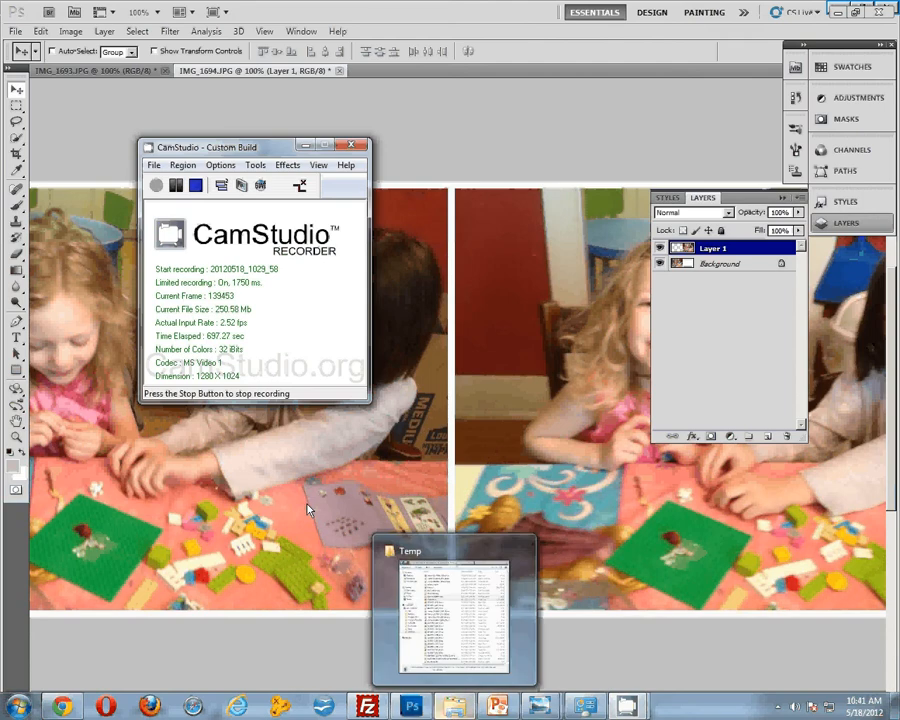